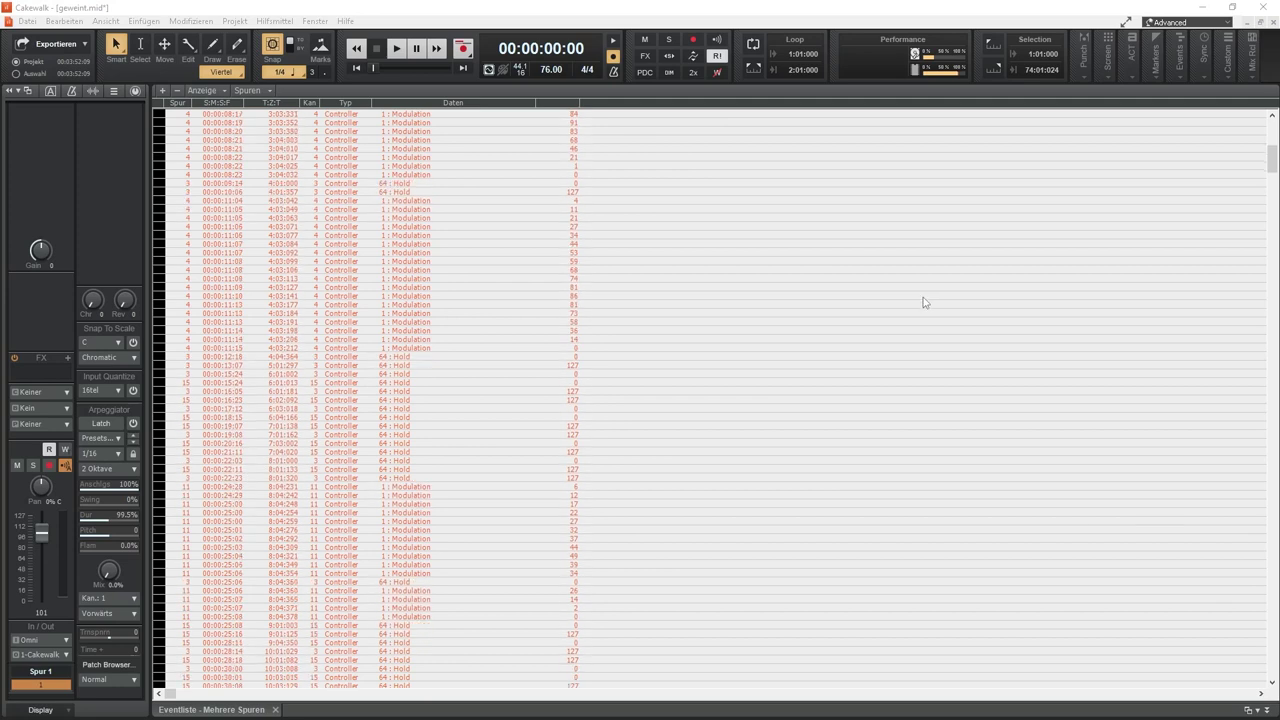
Review the controller events in the event list and play the modulation passage on track 4.
scroll(923, 303, "down", 2)
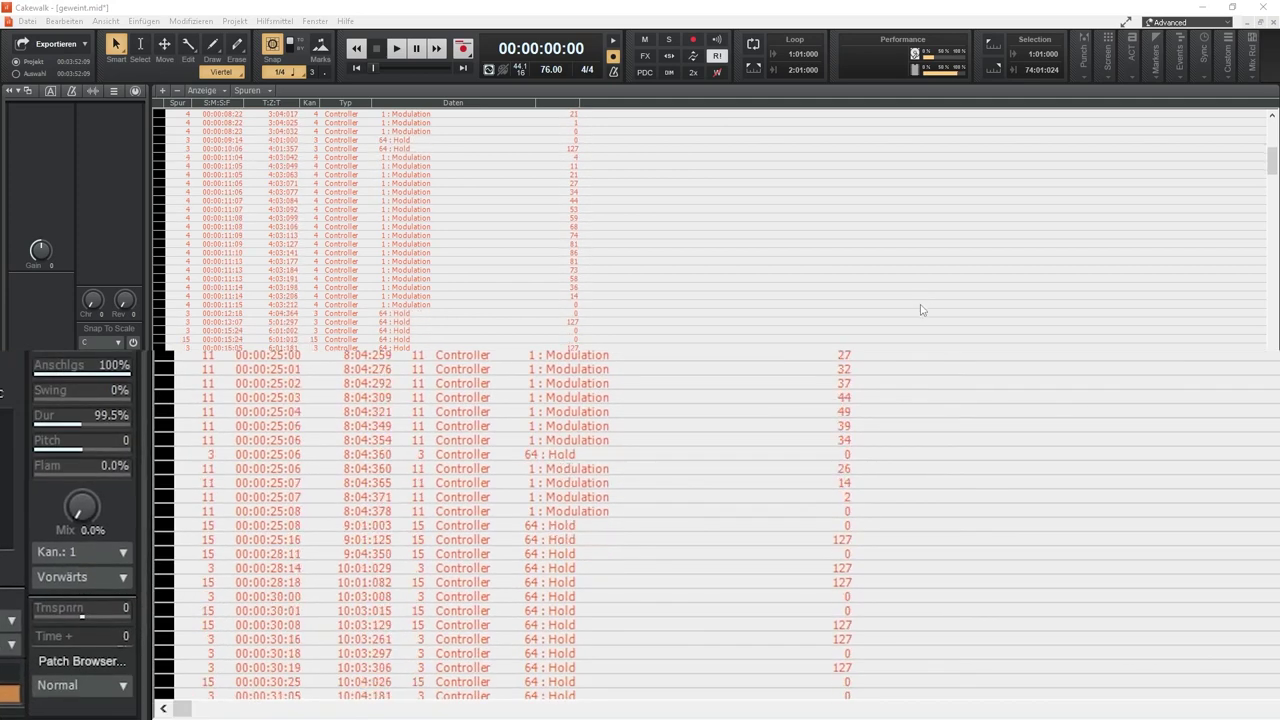
scroll(922, 311, "down", 1)
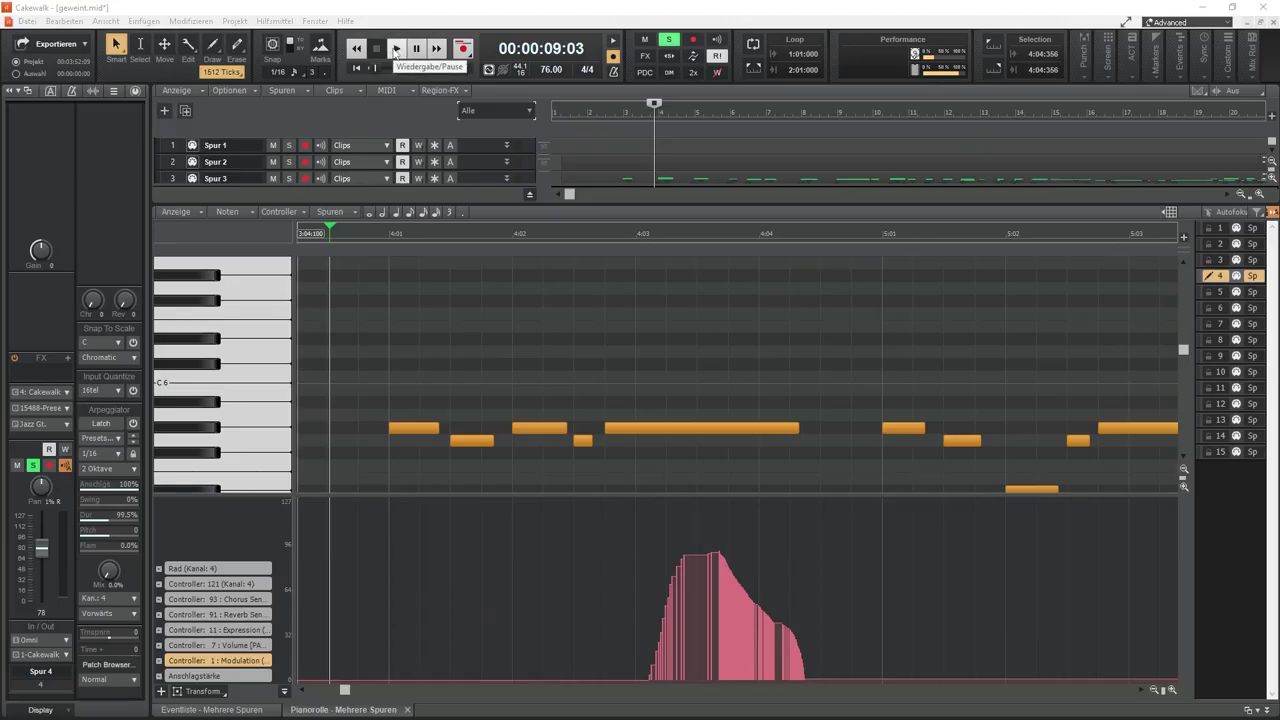
left_click(395, 49)
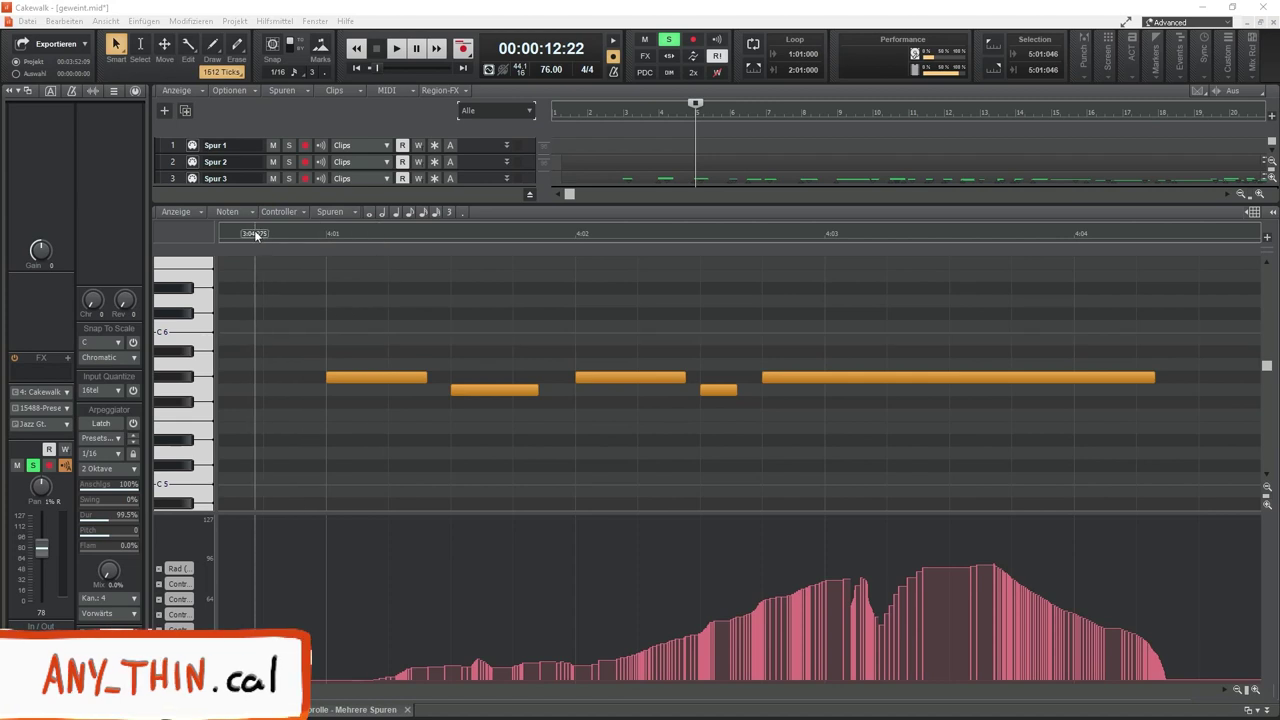
Select track 4's passage across measure 4 and thin its controller data with ANY_THIN.CAL, using a minimum change of 3.
left_click_drag(256, 234, 1204, 264)
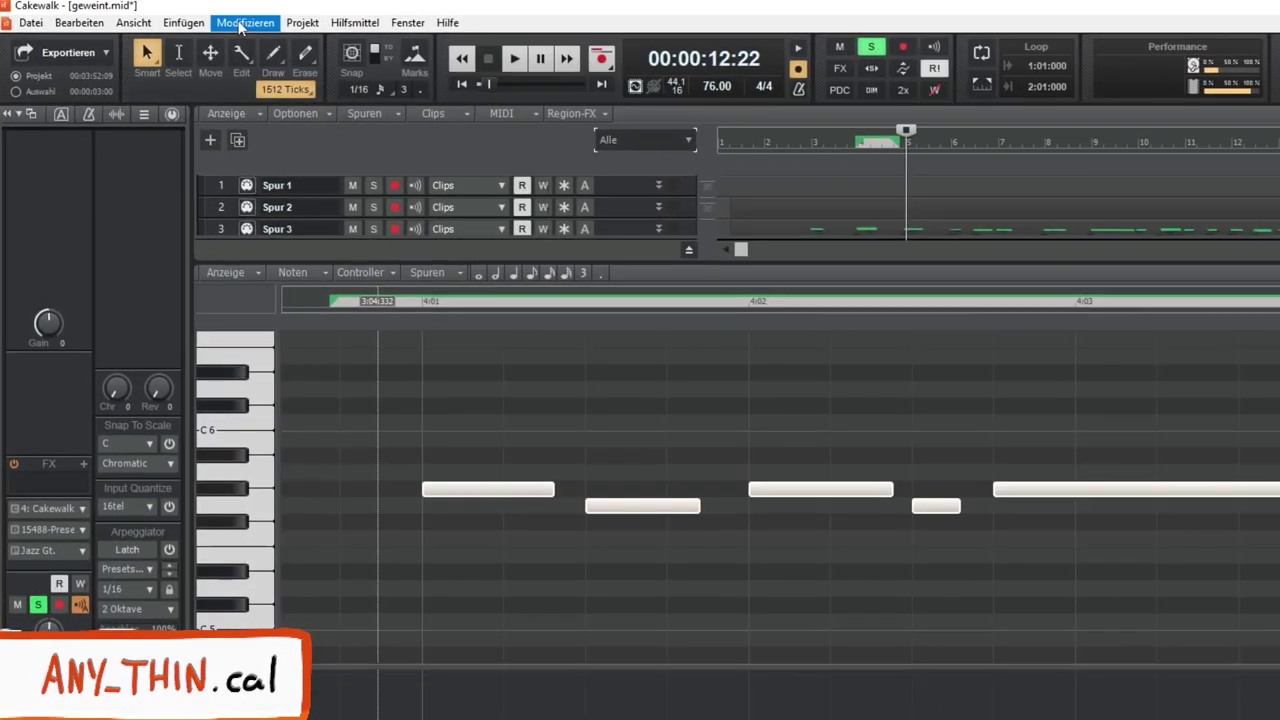
left_click(240, 25)
left_click(272, 287)
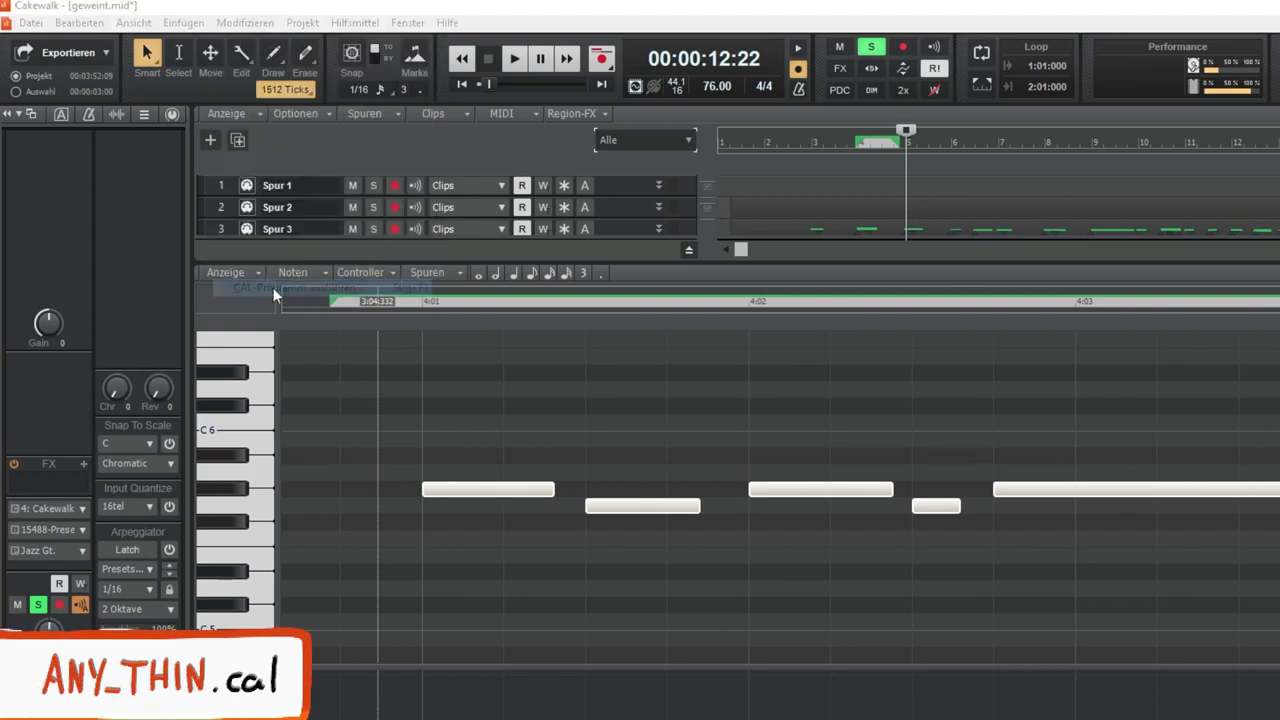
double_click(209, 160)
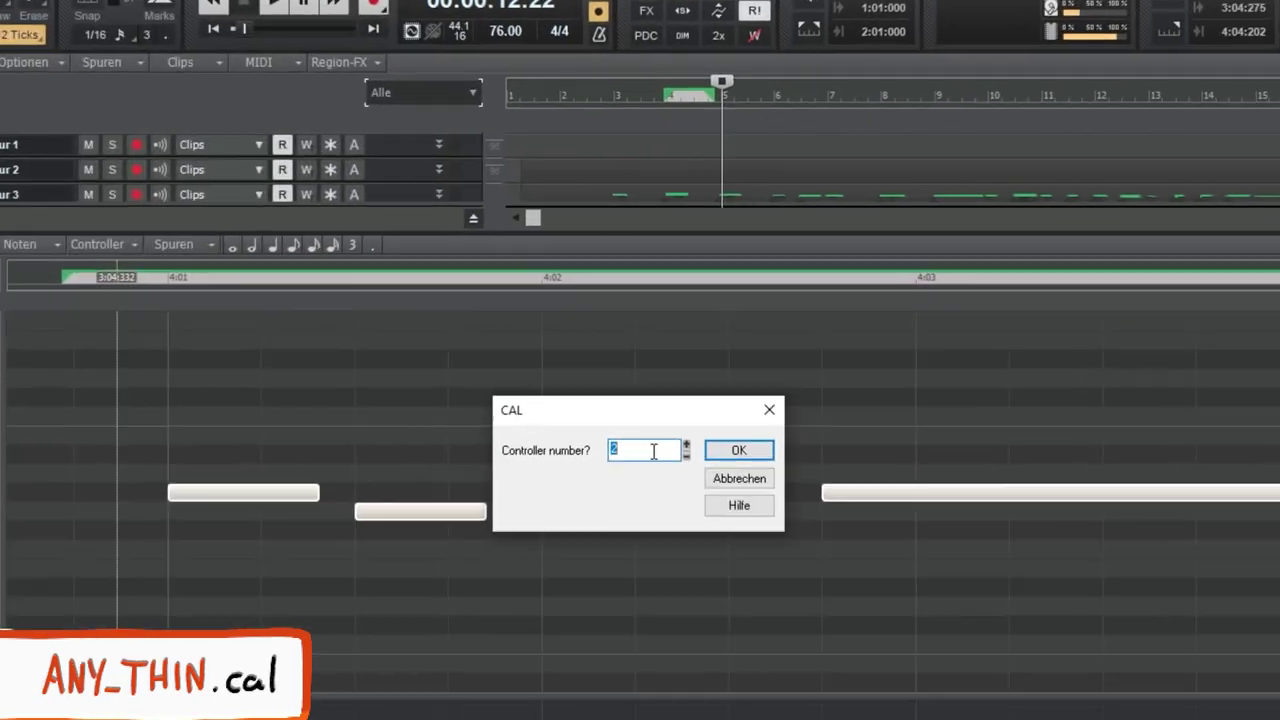
left_click(744, 449)
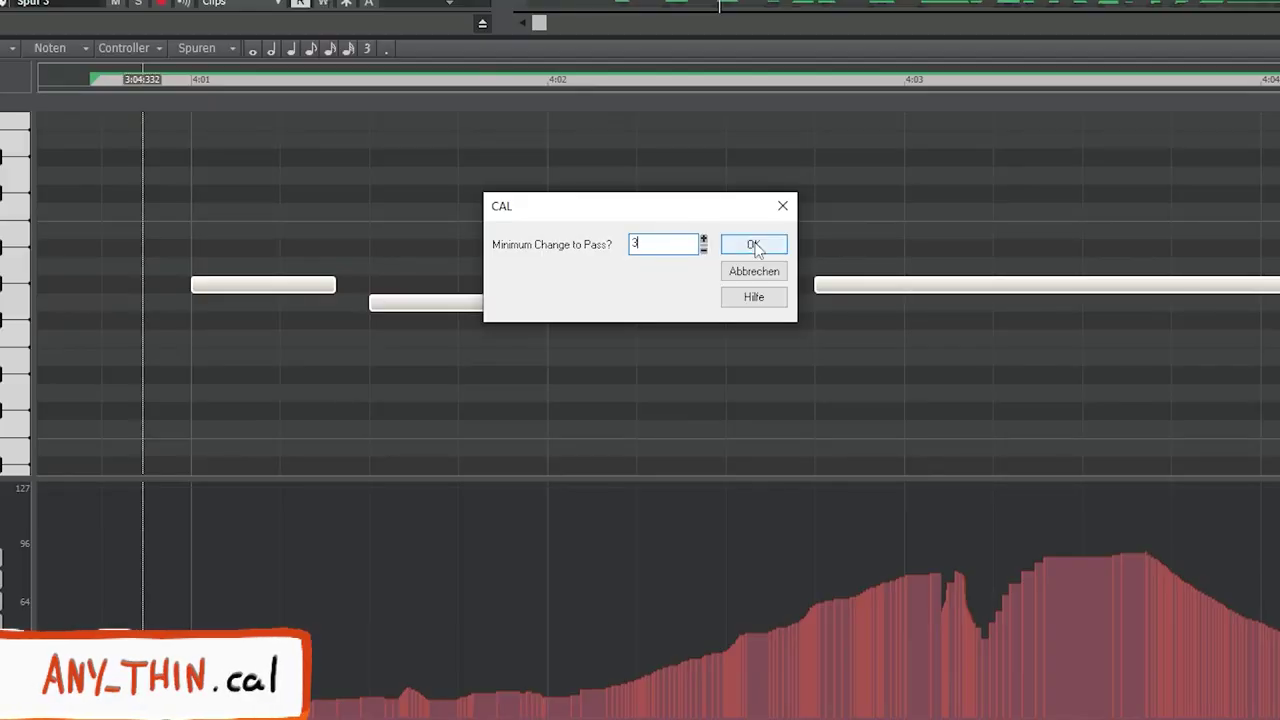
left_click(753, 245)
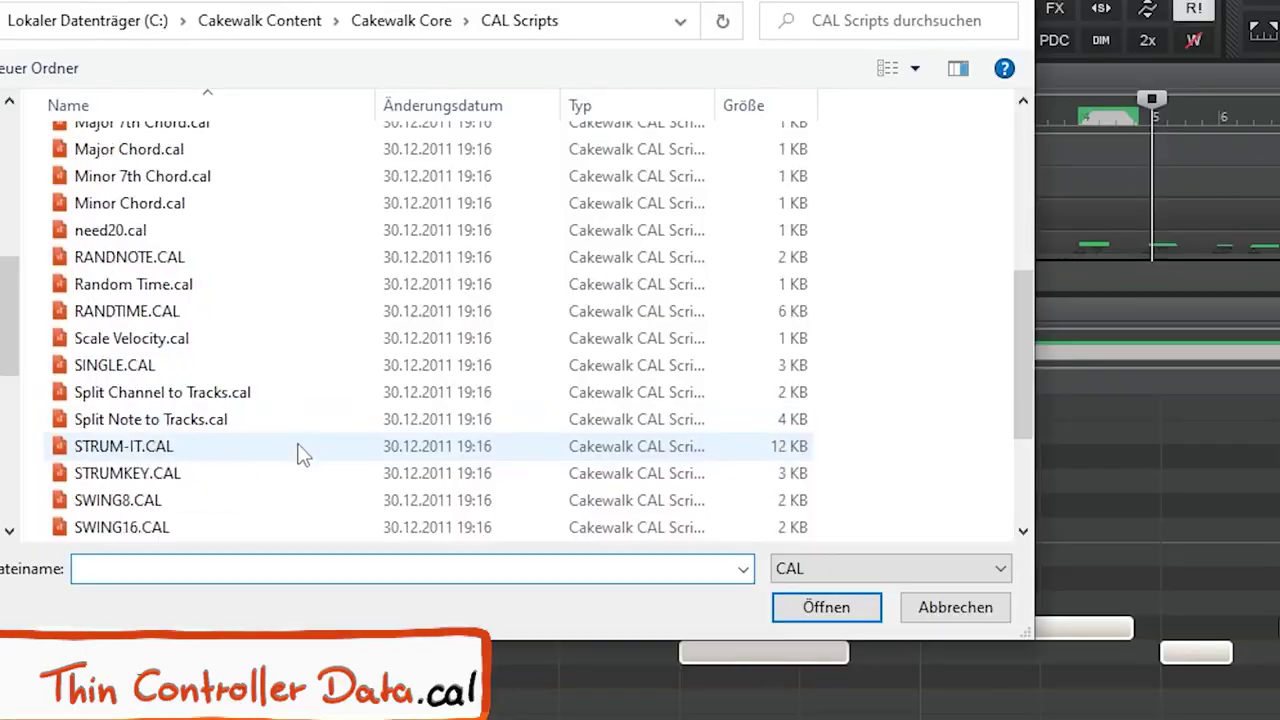
Run Thin Controller Data.cal on the selected passage, deleting every 4th event.
scroll(295, 451, "down", 2)
double_click(171, 419)
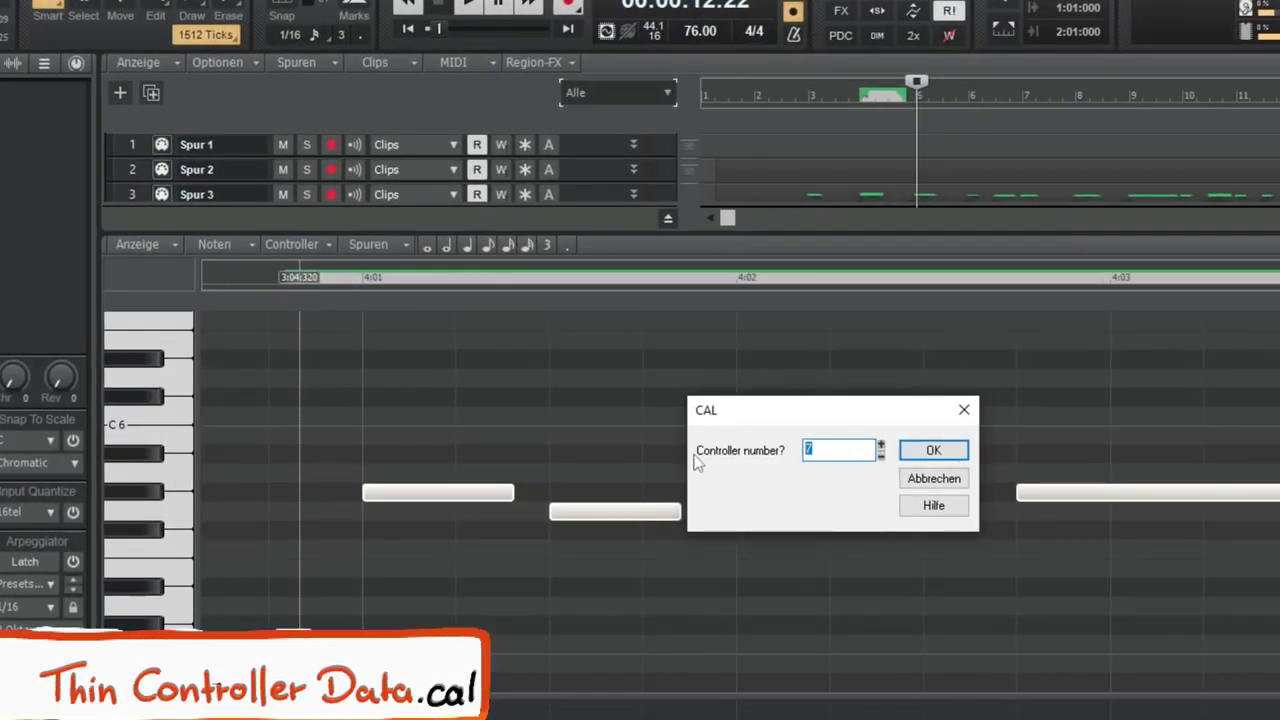
left_click(933, 450)
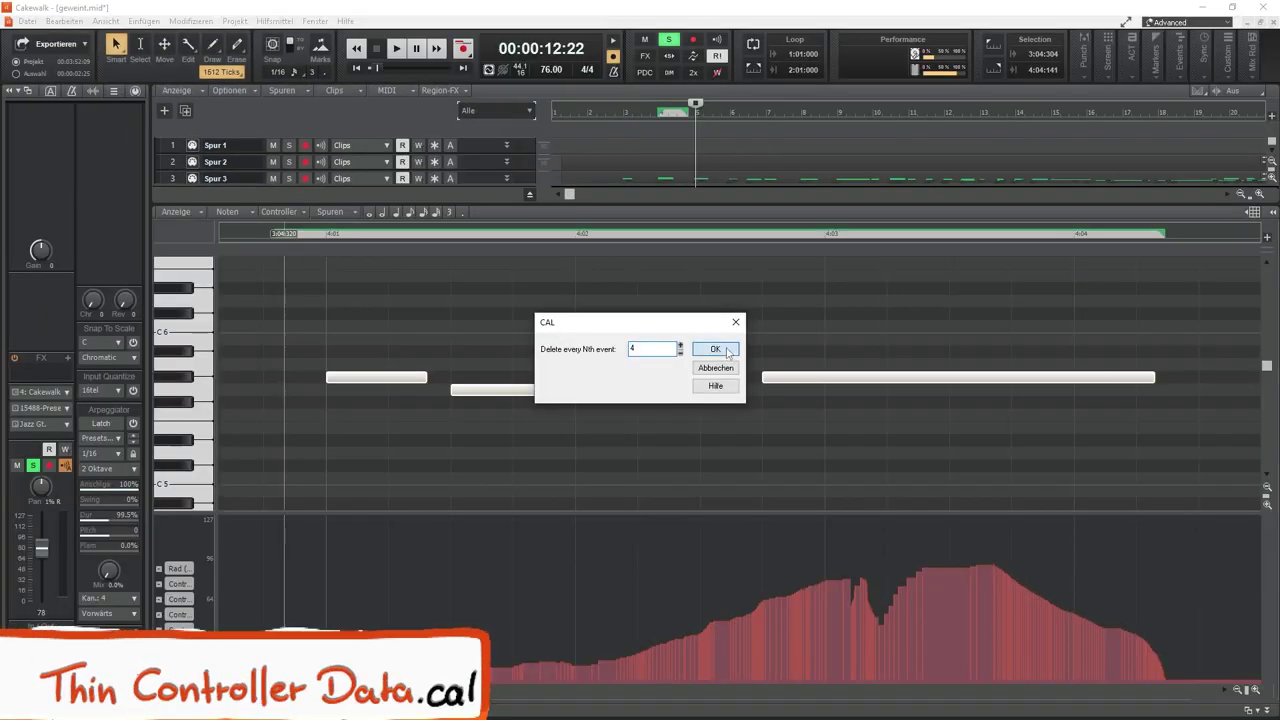
left_click(716, 349)
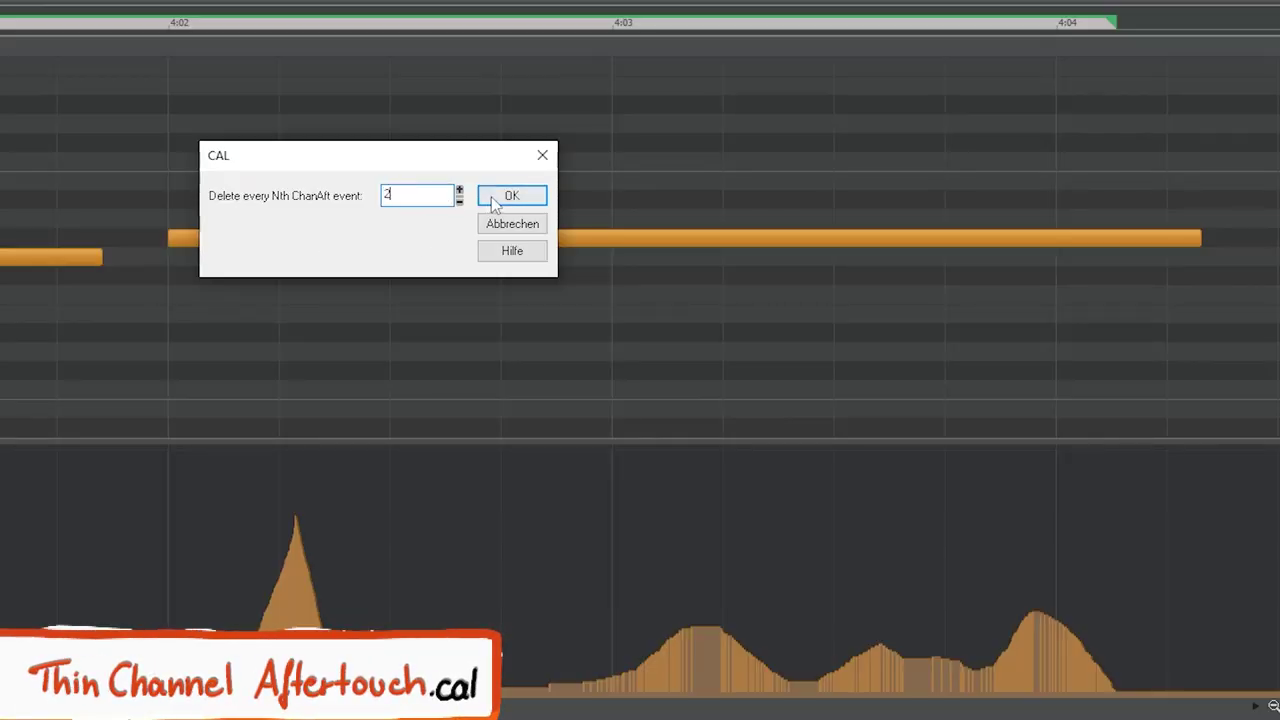
Delete every 2nd channel aftertouch event with the aftertouch script, and thin the pitch wheel data with Thin Pitch Wheel.cal.
left_click(515, 197)
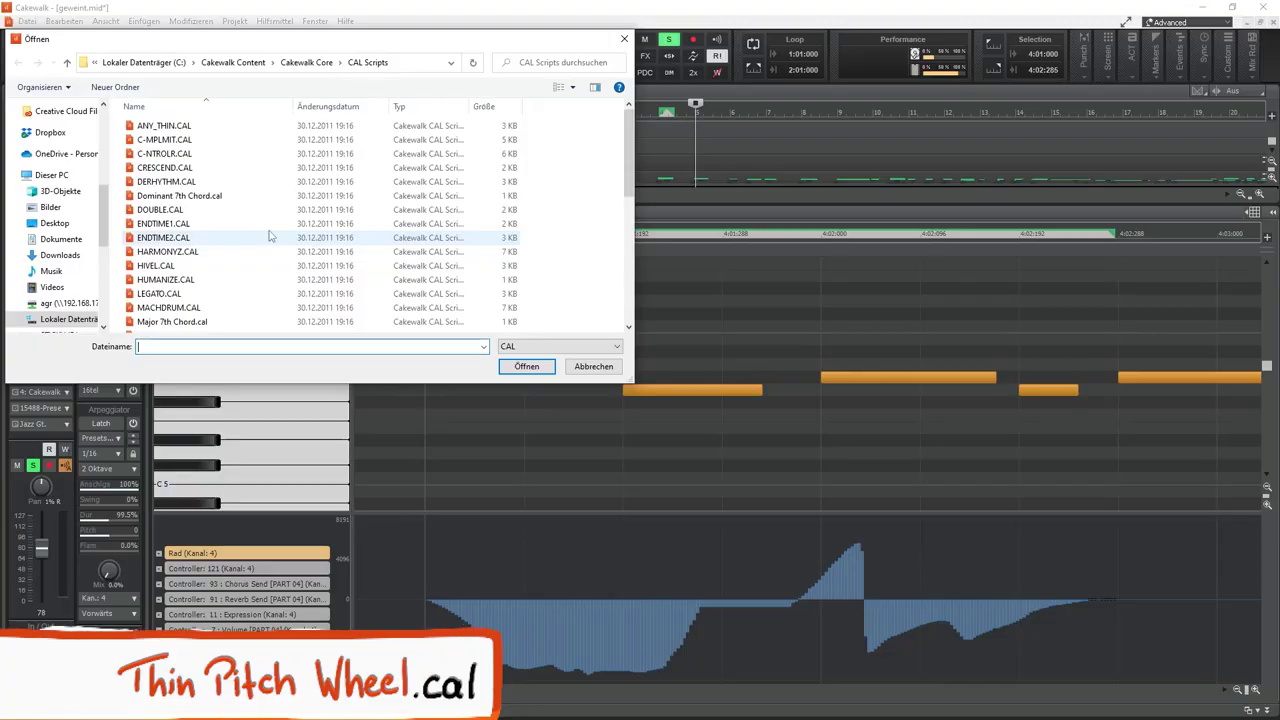
scroll(269, 236, "down", 10)
left_click(200, 240)
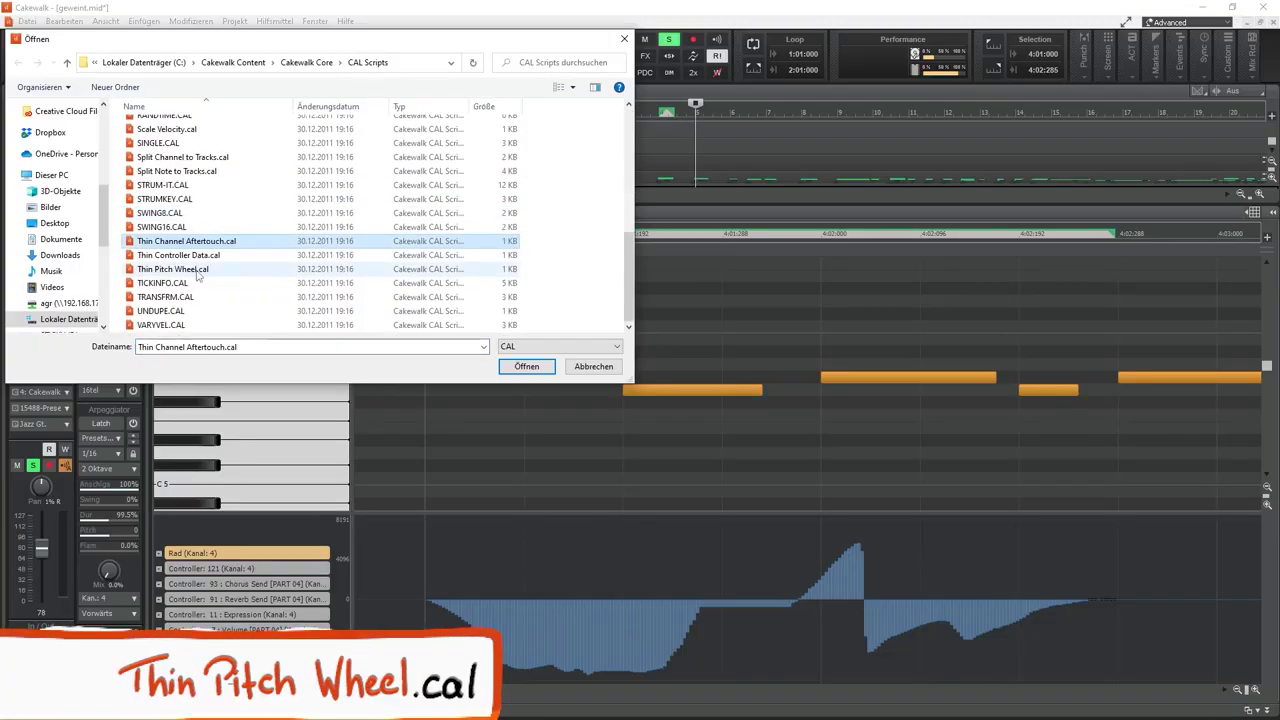
left_click(526, 366)
left_click(722, 349)
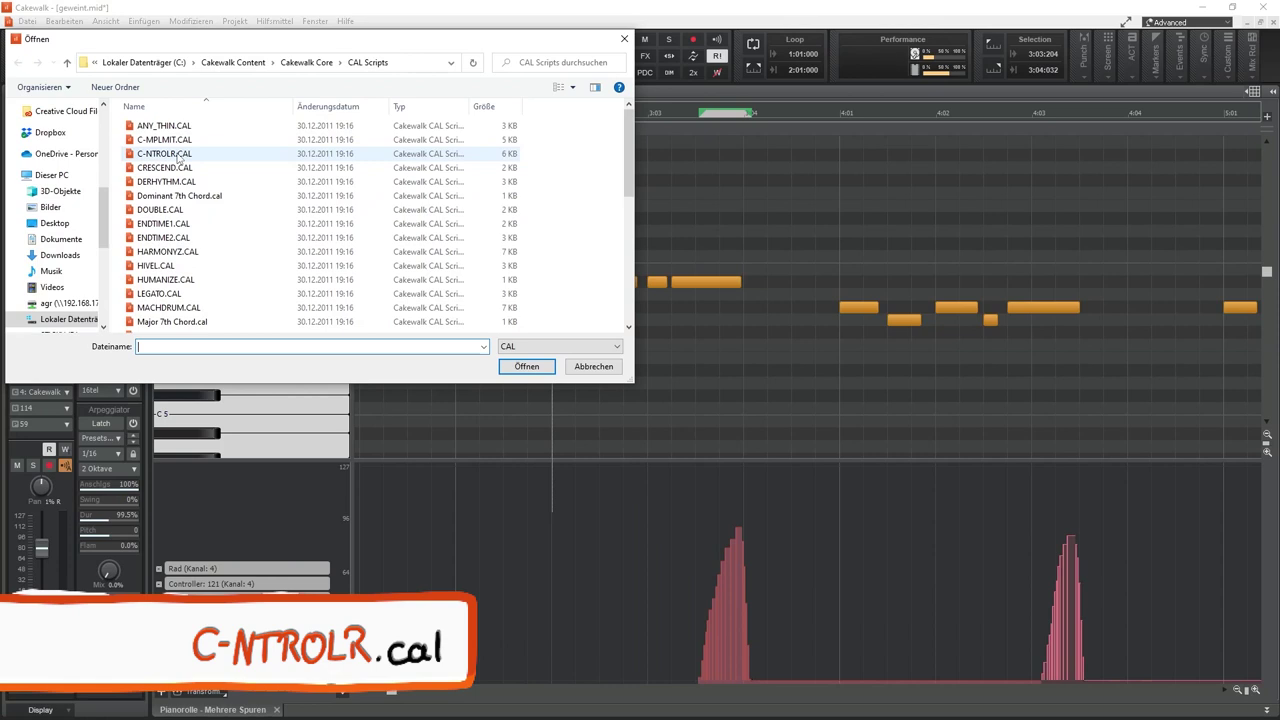
Run C-NTROLR.CAL on the selected modulation data, scaling controller number 1 to 120 percent.
left_click(531, 360)
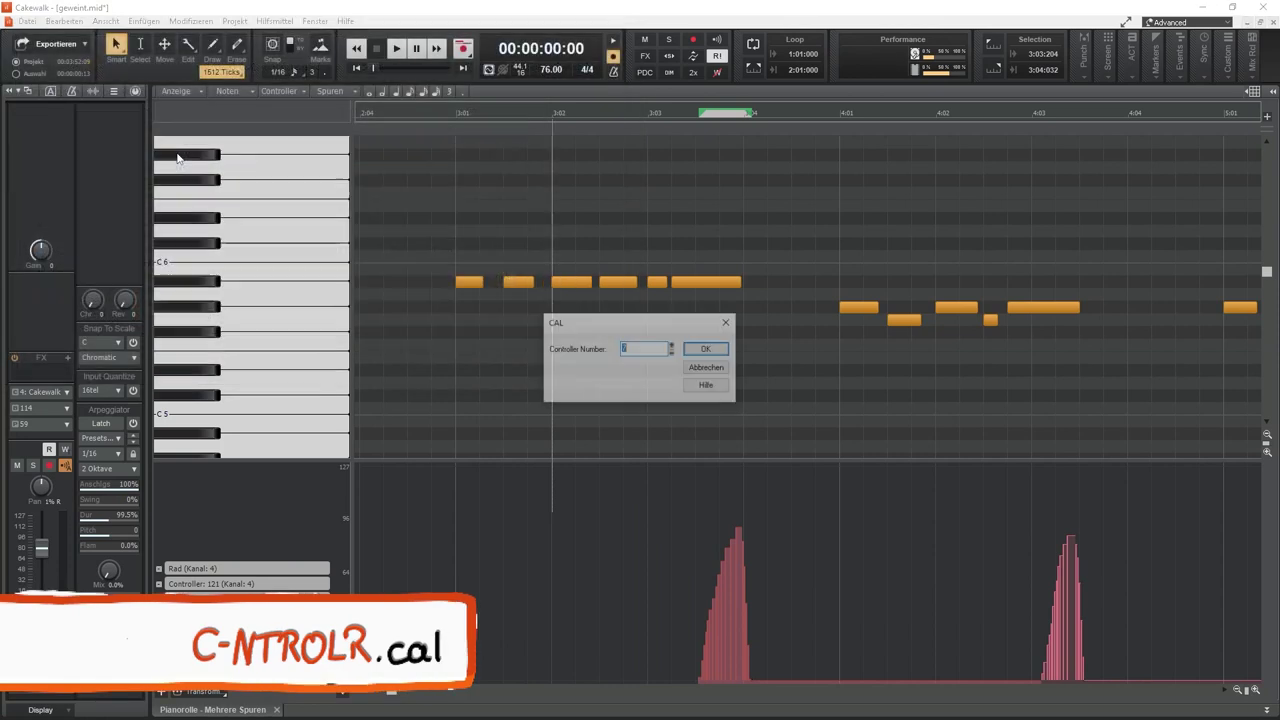
type("1")
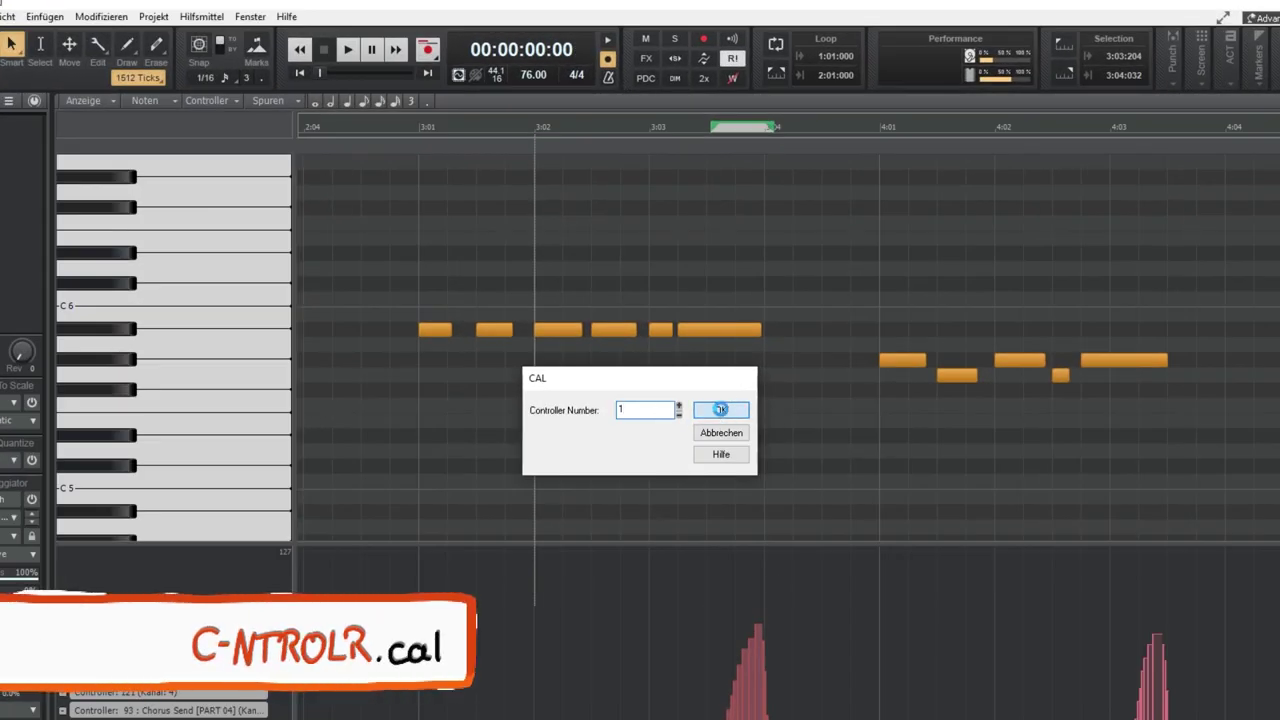
left_click(720, 409)
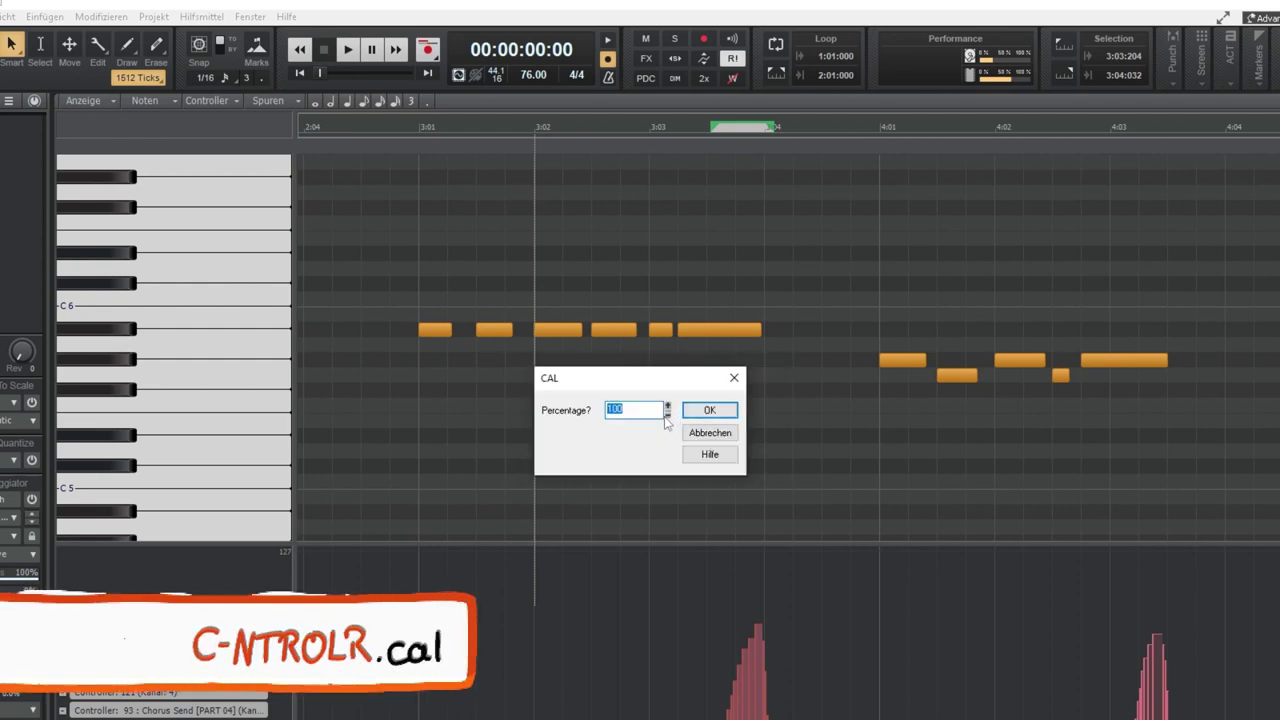
left_click(656, 415)
type("12")
type("0")
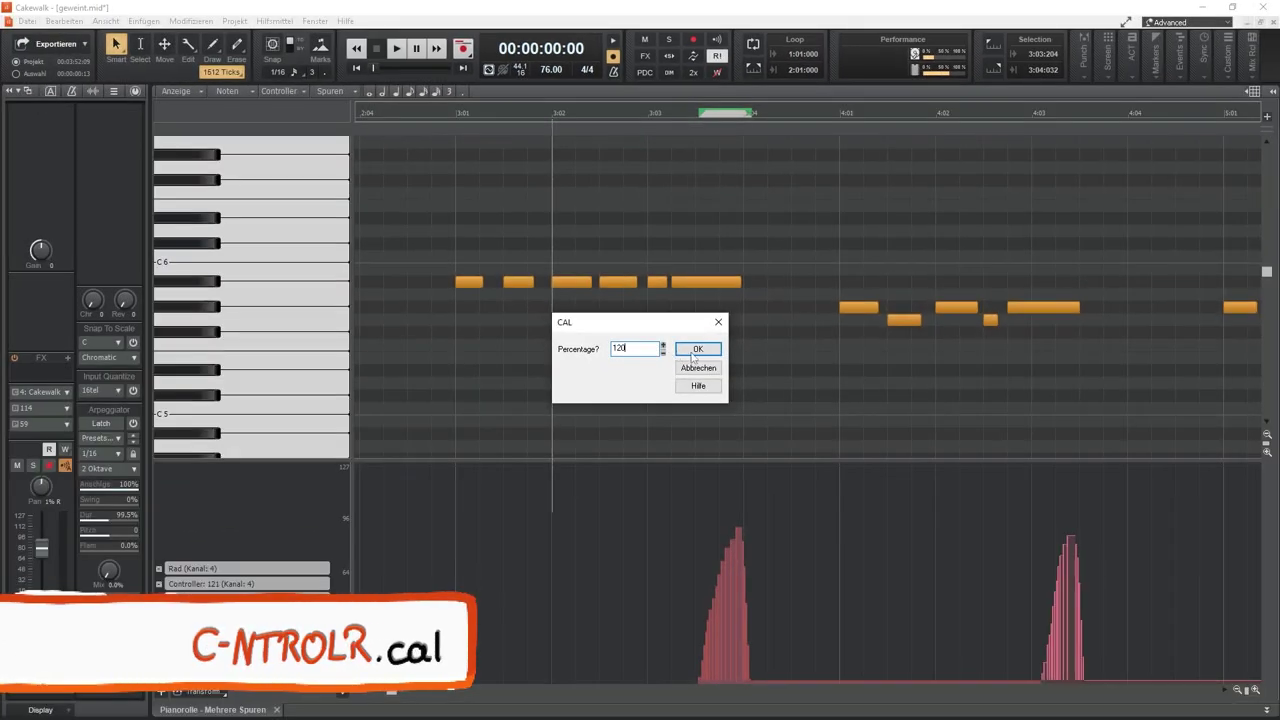
left_click(691, 351)
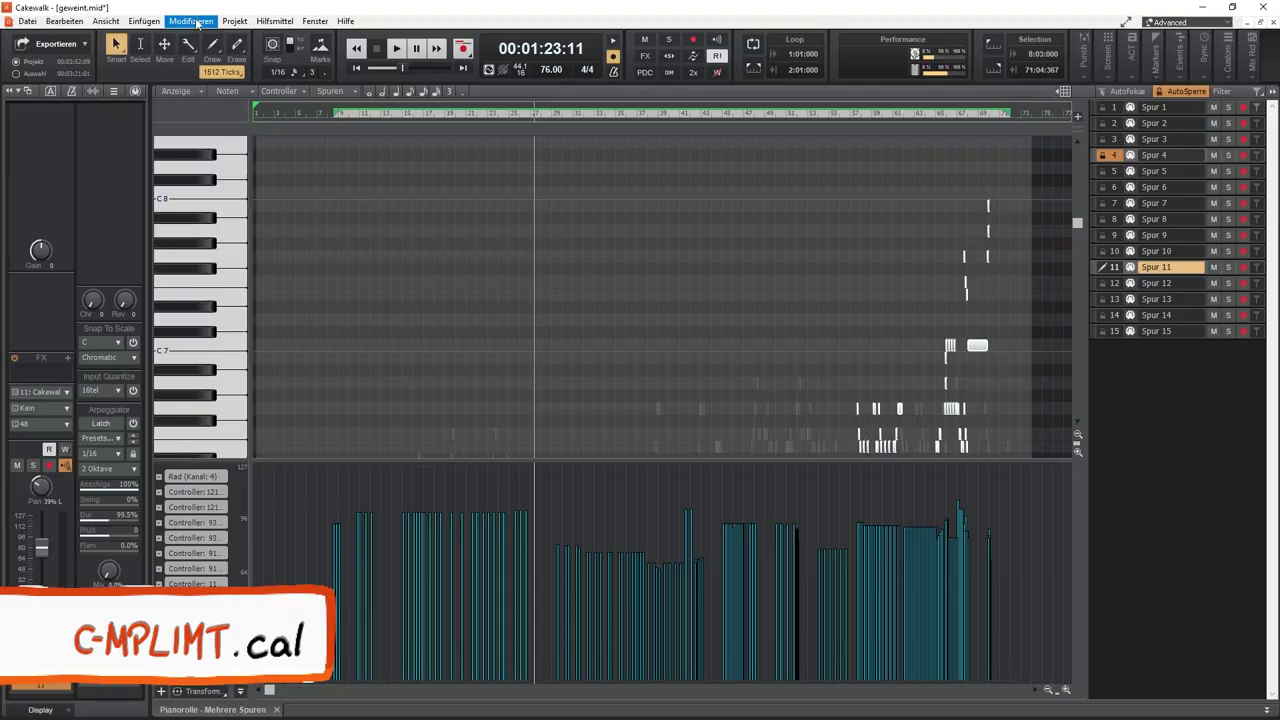
Run C-MPLMIT.CAL on track 11's selected notes with first ratio number 20 and added velocity 0, and also run HIVEL.CAL.
left_click(197, 22)
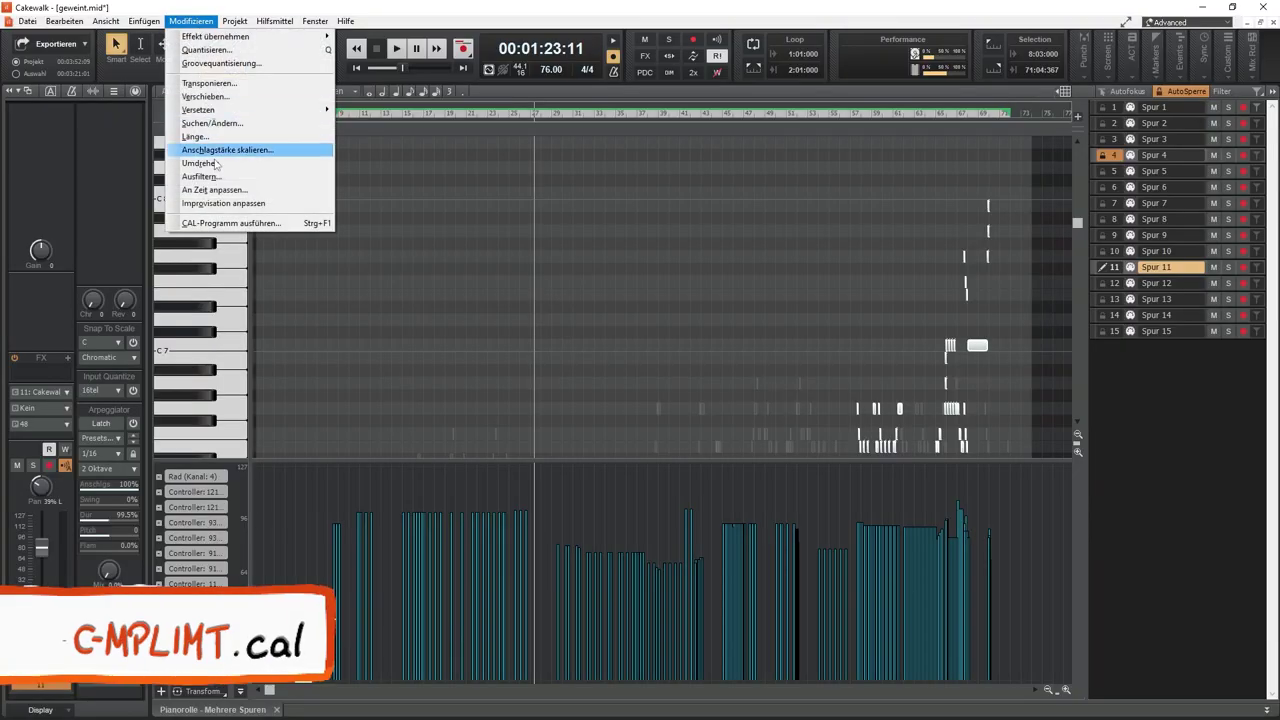
left_click(223, 224)
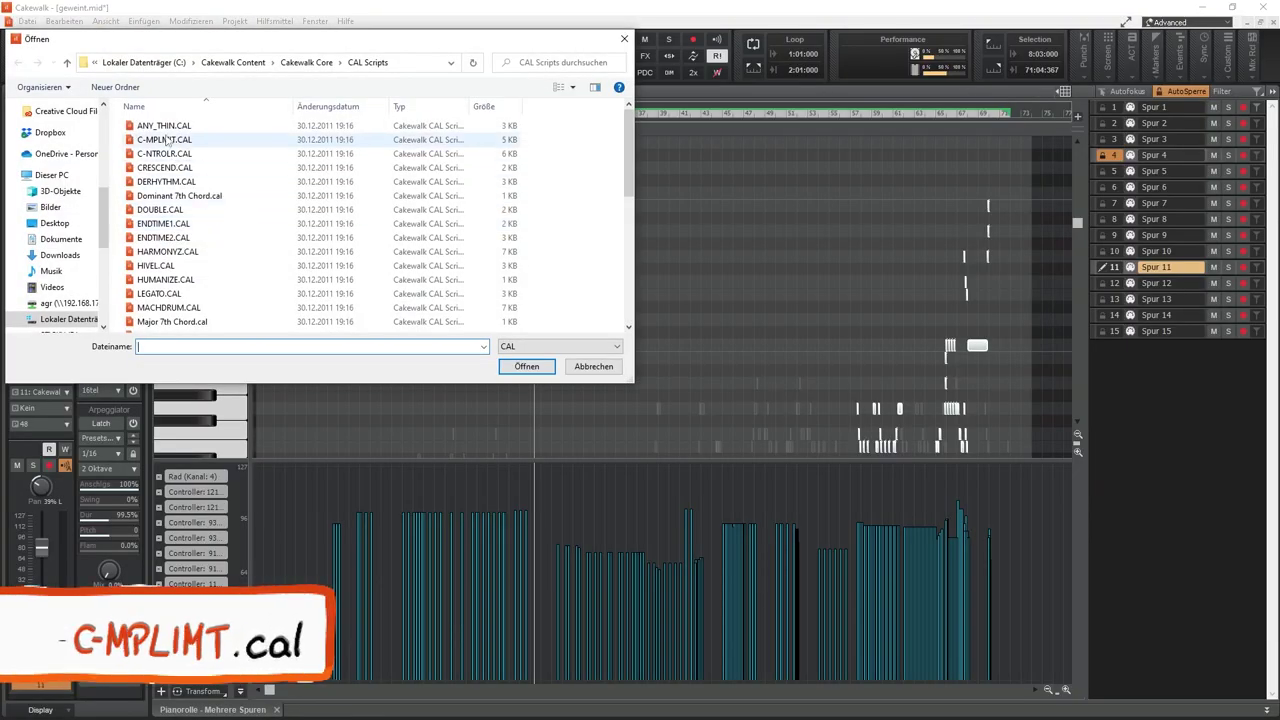
double_click(166, 140)
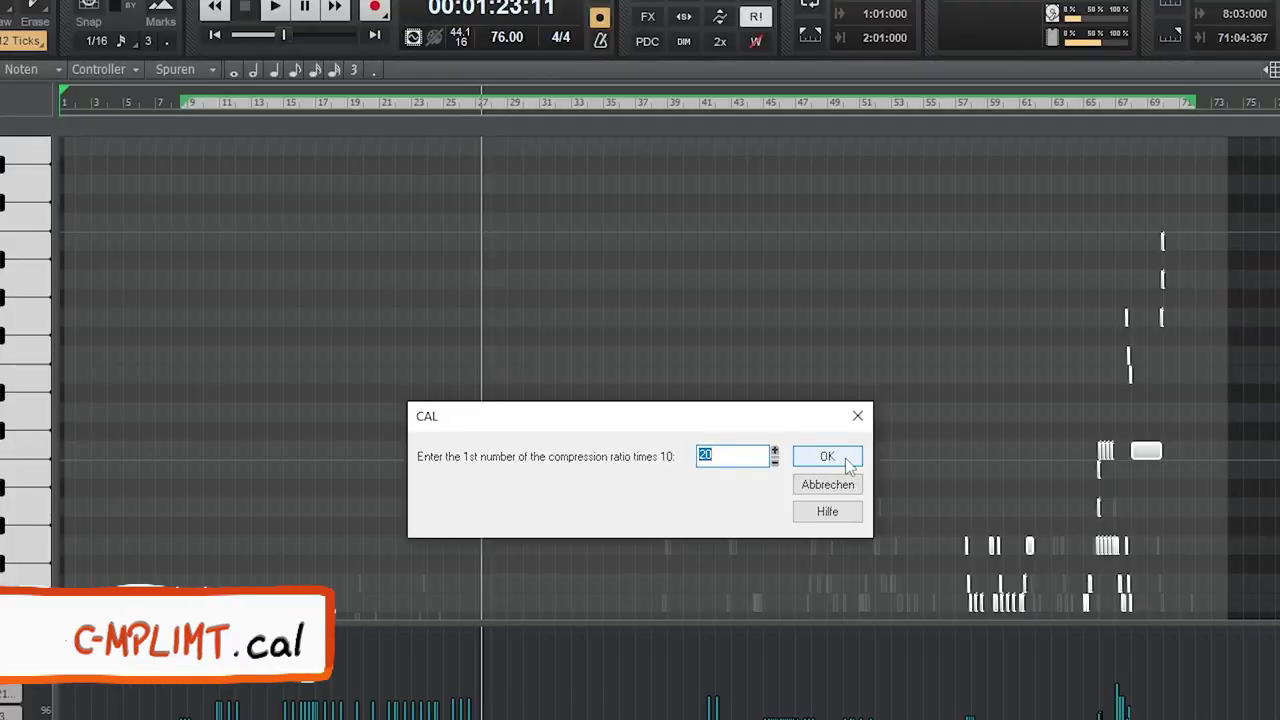
left_click(845, 463)
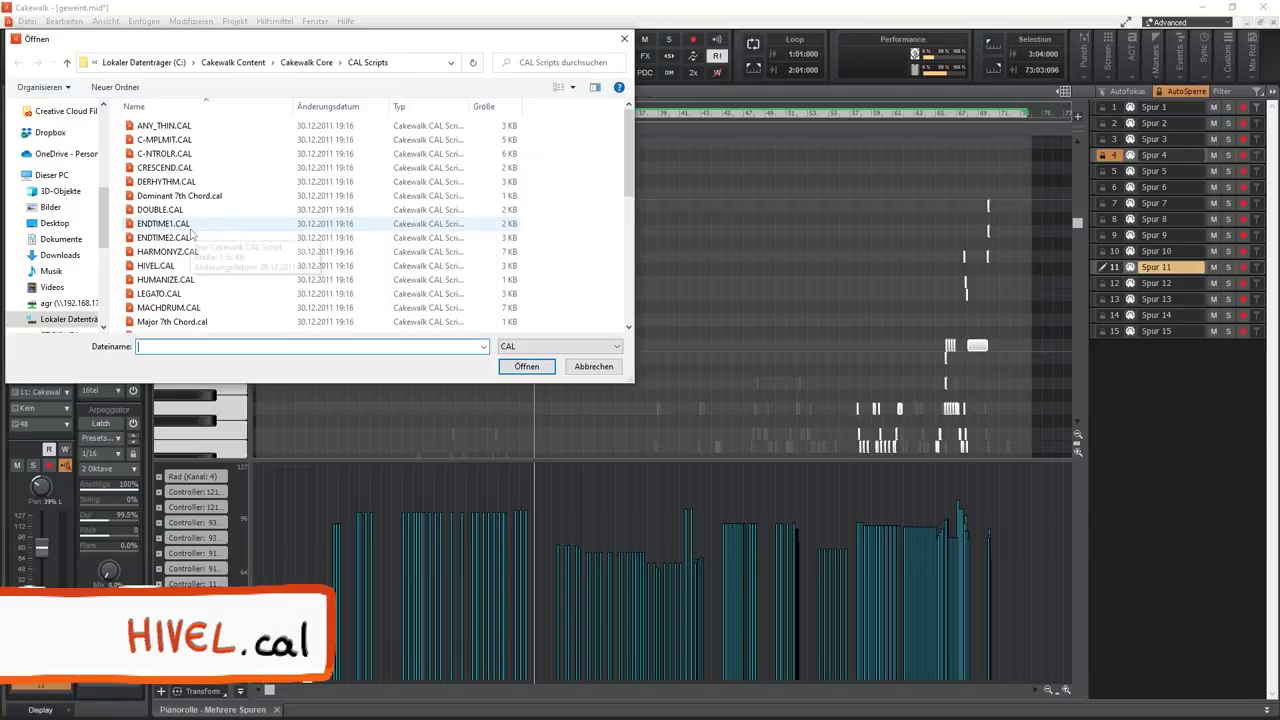
double_click(156, 265)
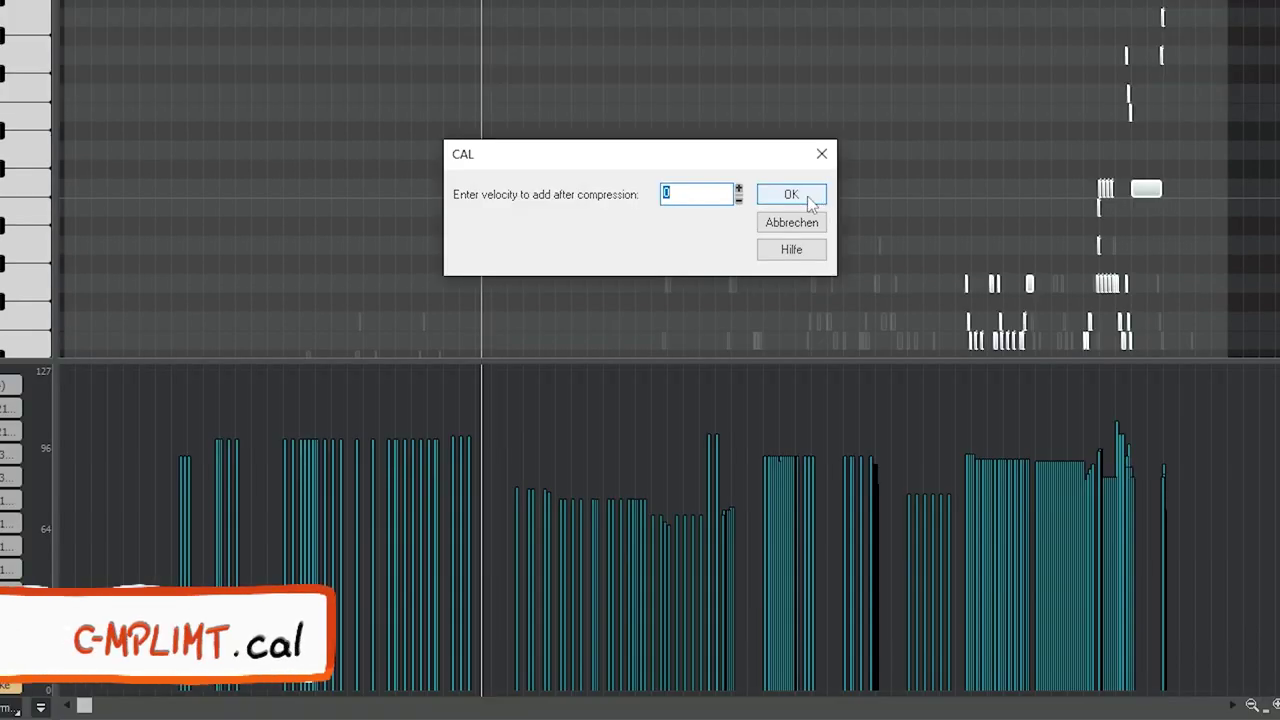
left_click(810, 200)
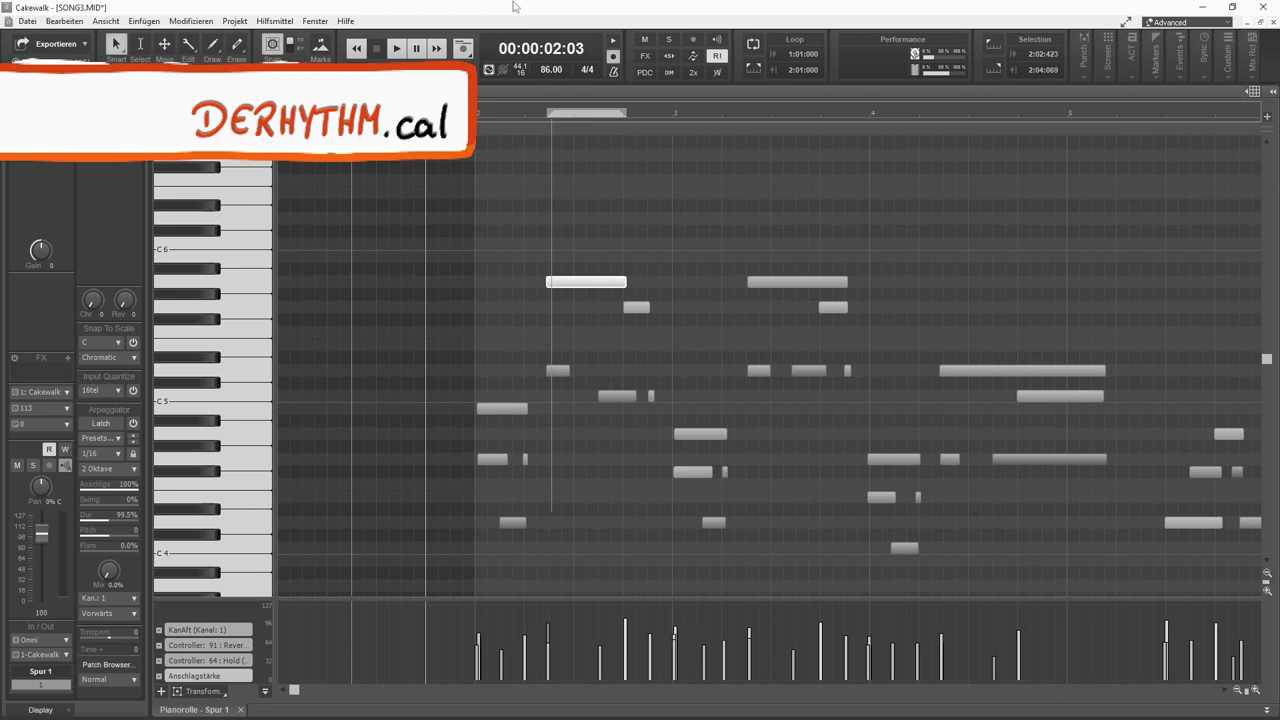
Run DERHYTHM.CAL on SONG3's selected notes with starting time 1:01:000, 480 ticks between notes and a note duration of 479.
key("space")
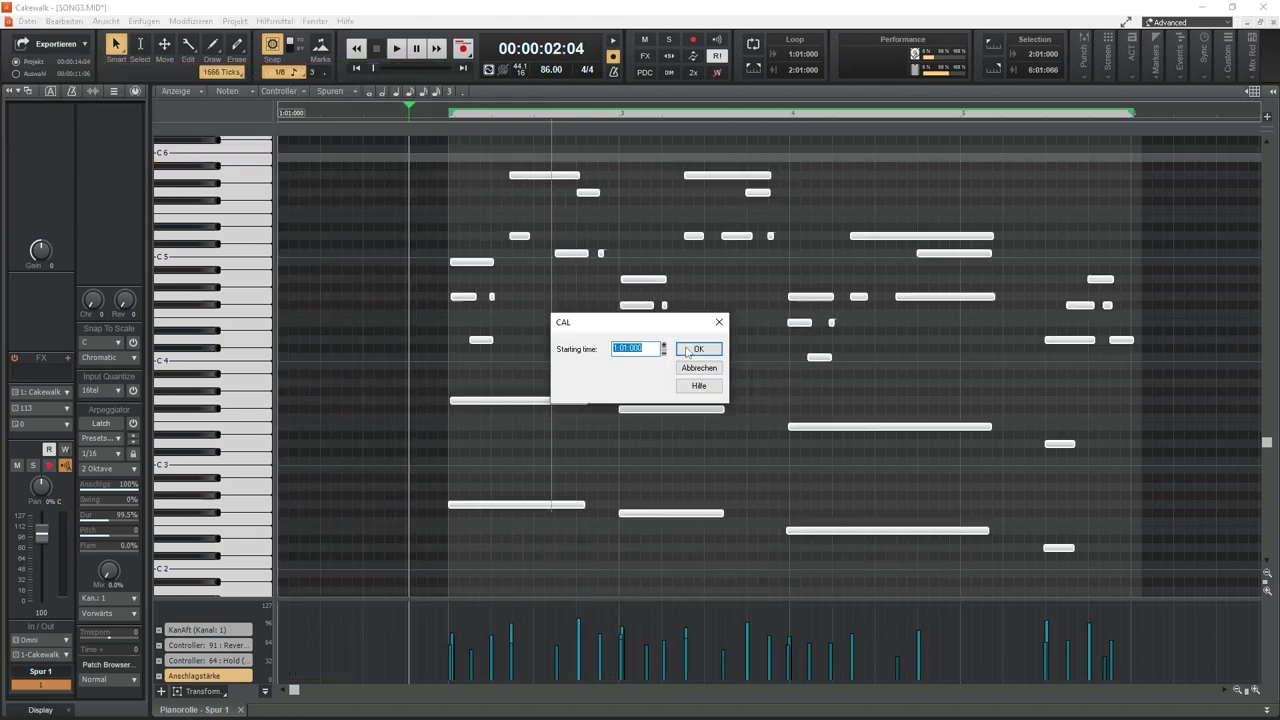
key("Return")
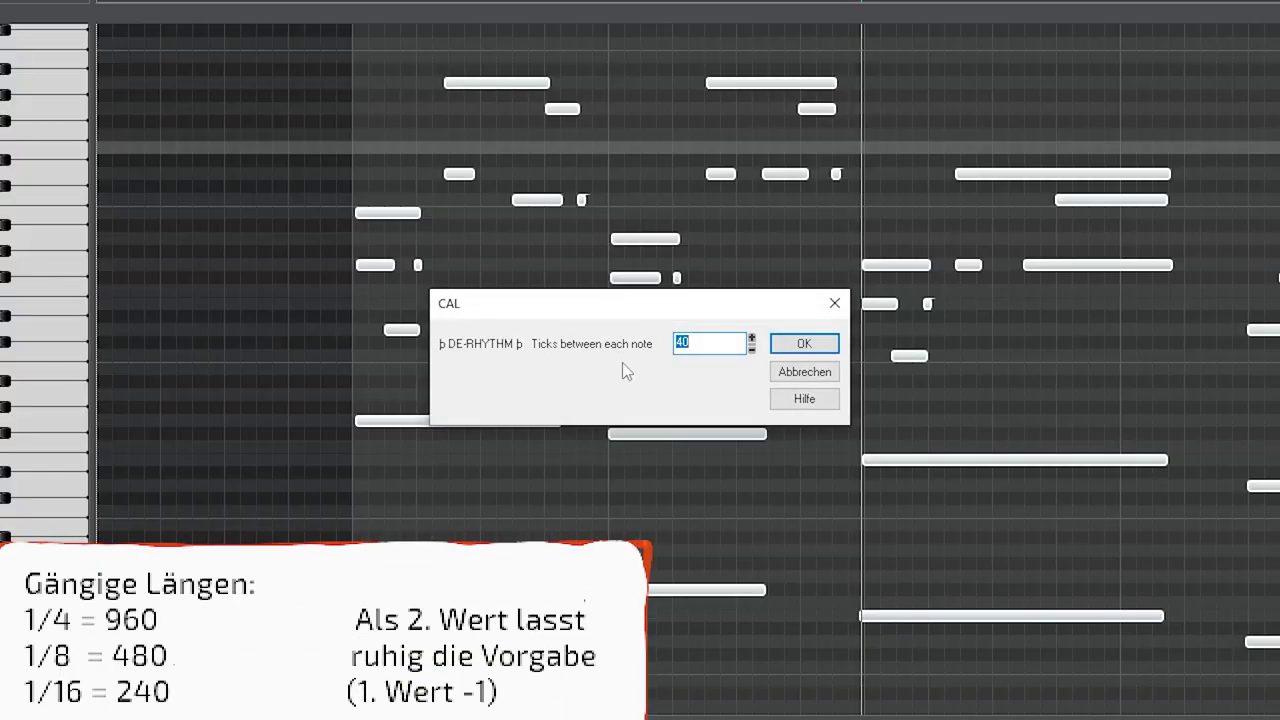
type("480")
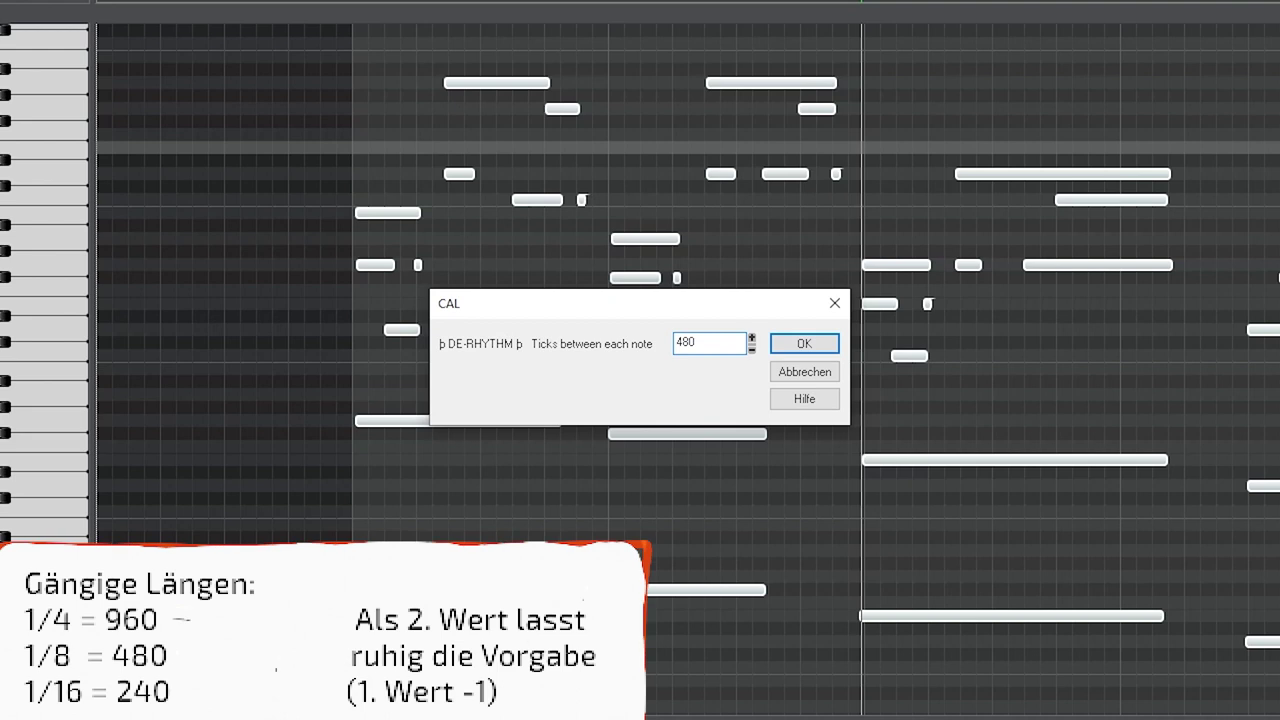
key("Return")
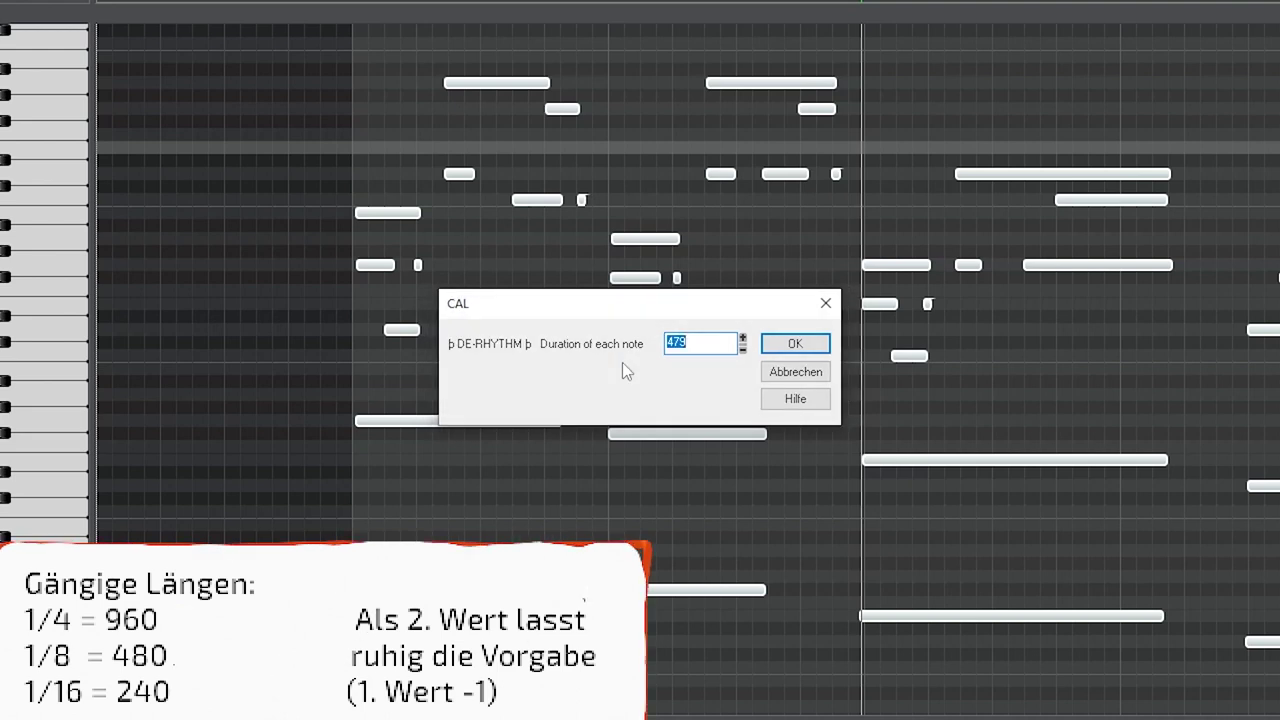
key("Return")
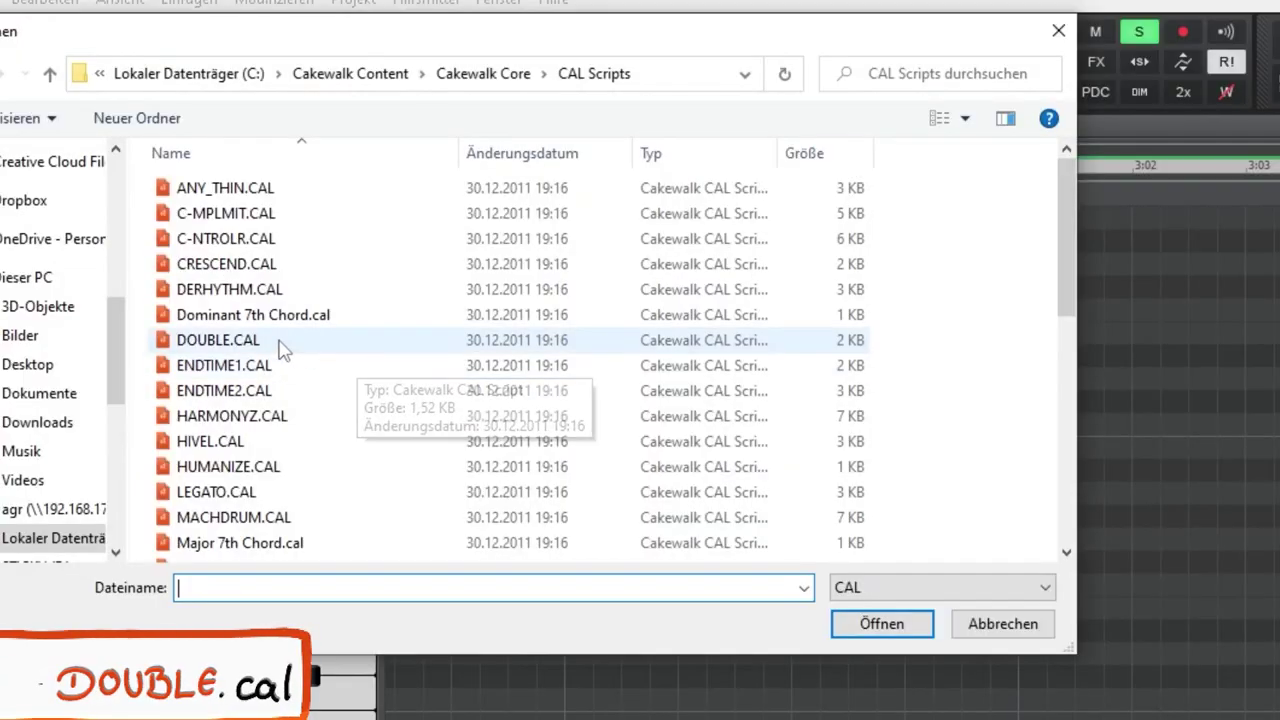
Double the selected notes by 1 octave with DOUBLE.CAL and play the result.
left_click(283, 345)
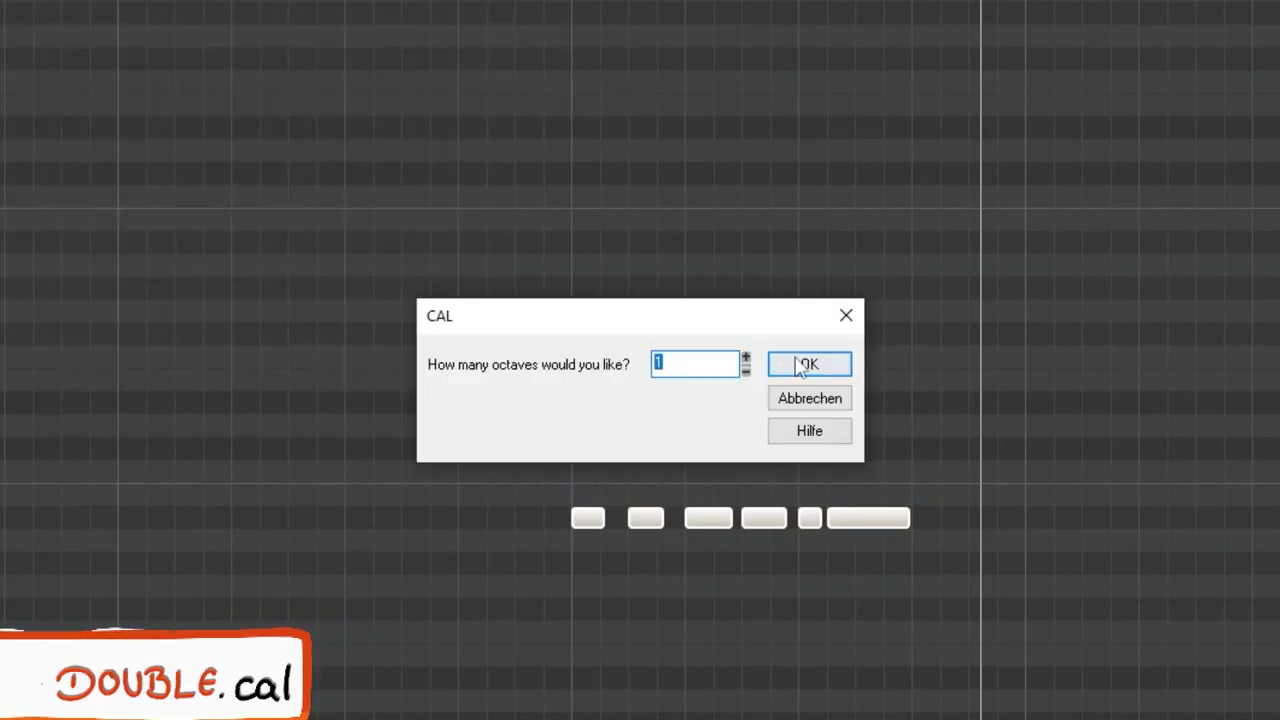
left_click(806, 367)
left_click(889, 363)
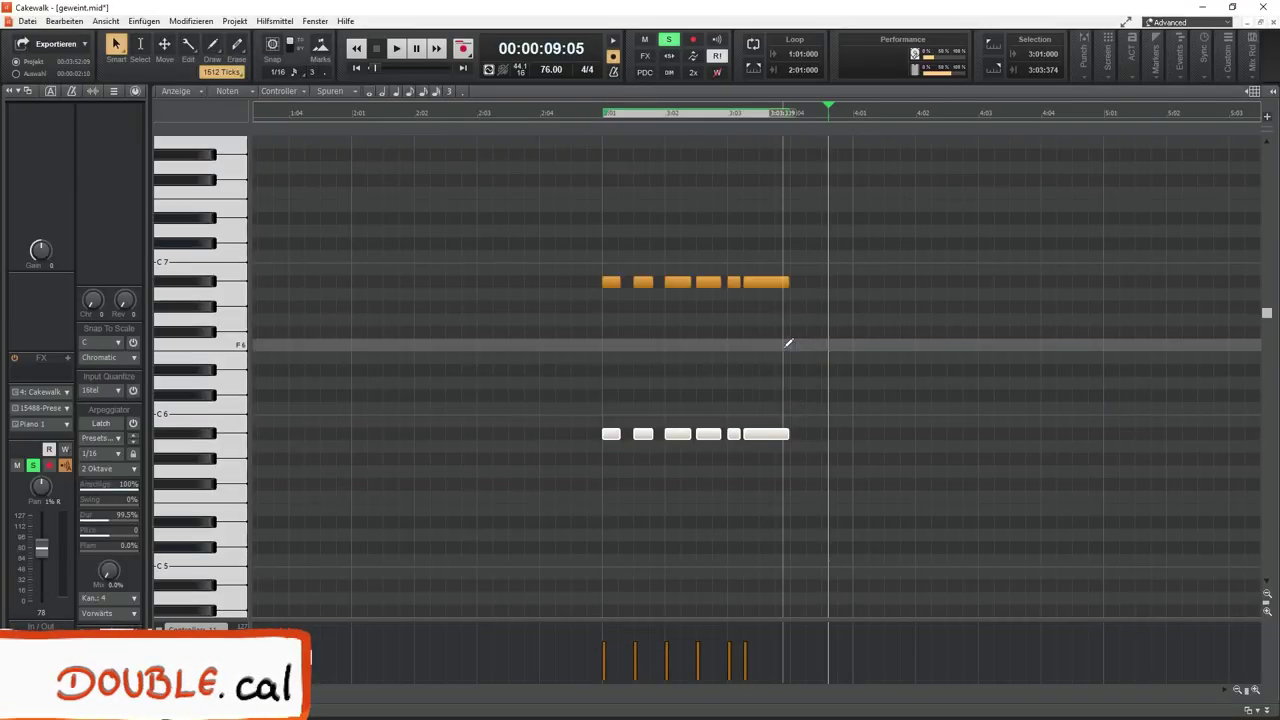
key("space")
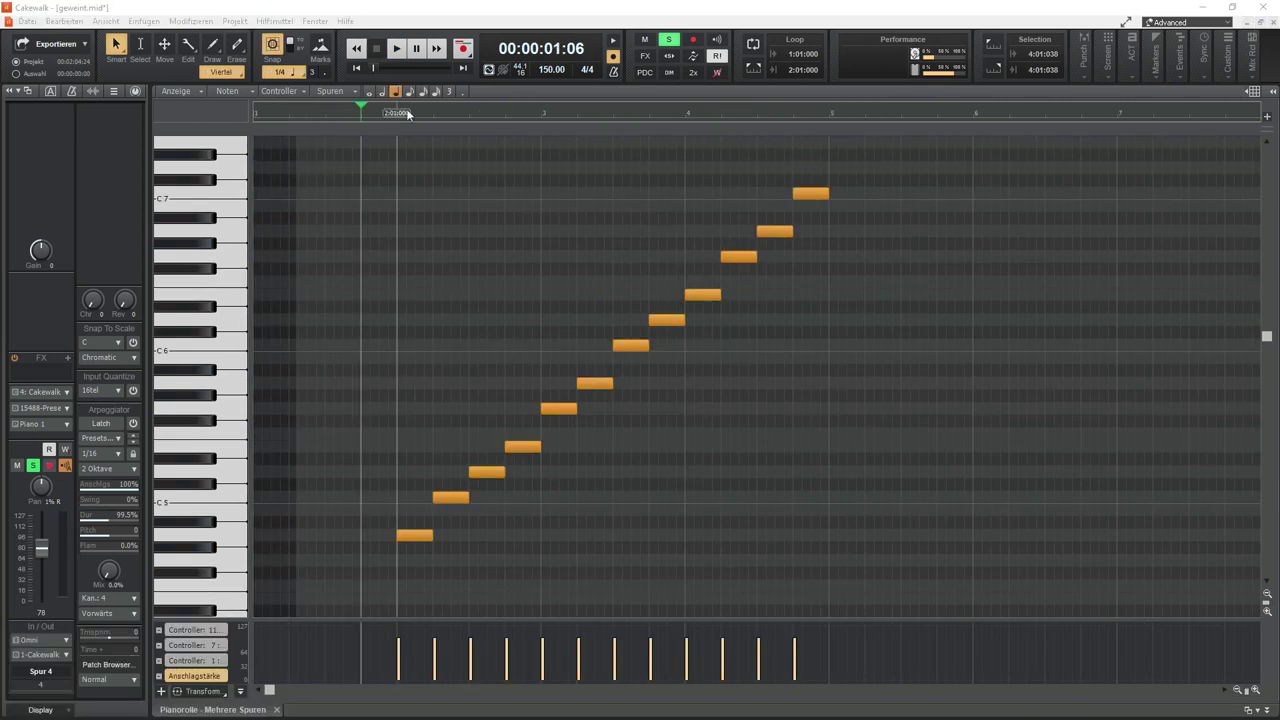
Play the rising scale, select all its notes and run ENDTIME1.CAL on them from 1:01:000 through 5:01:000.
key("space")
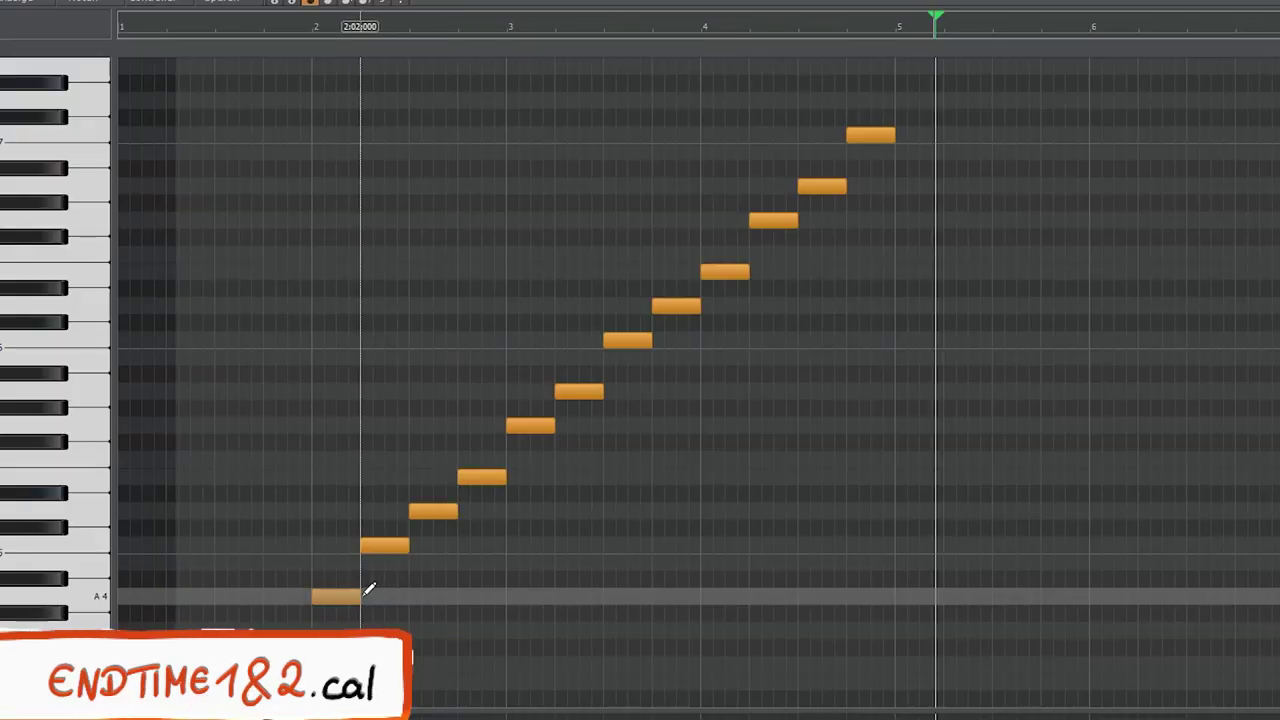
left_click_drag(379, 600, 894, 600)
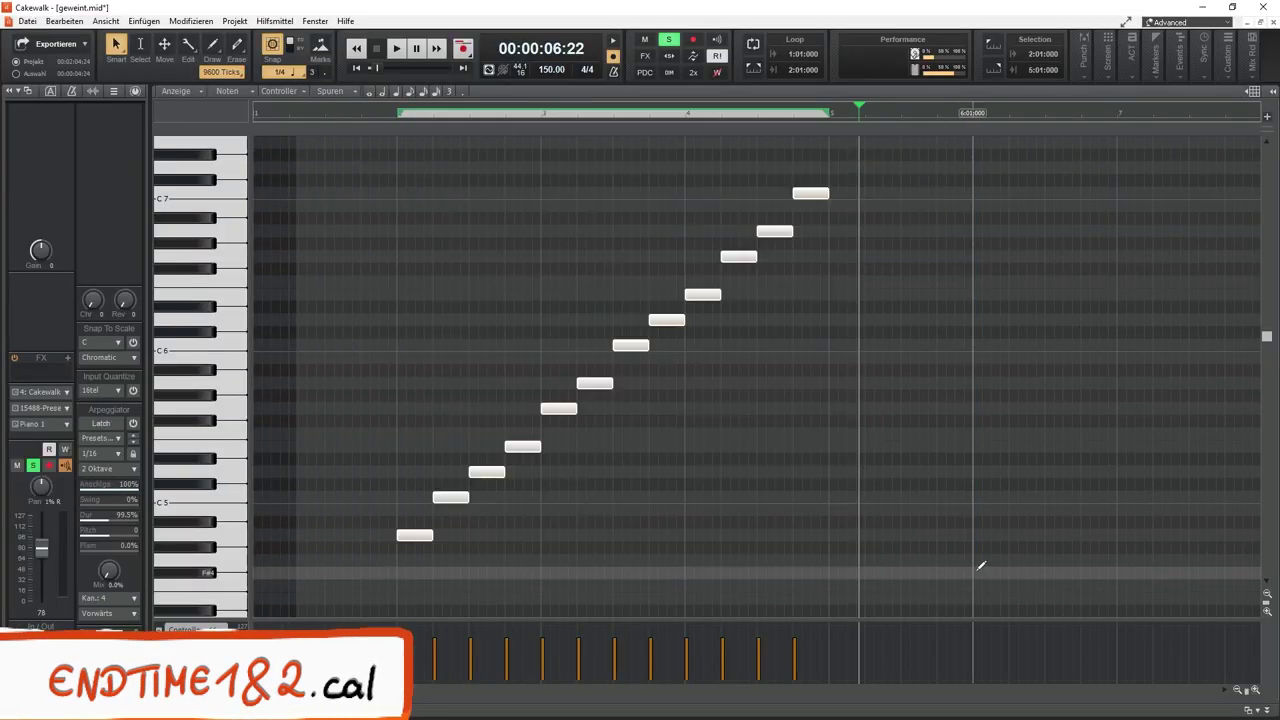
left_click(190, 21)
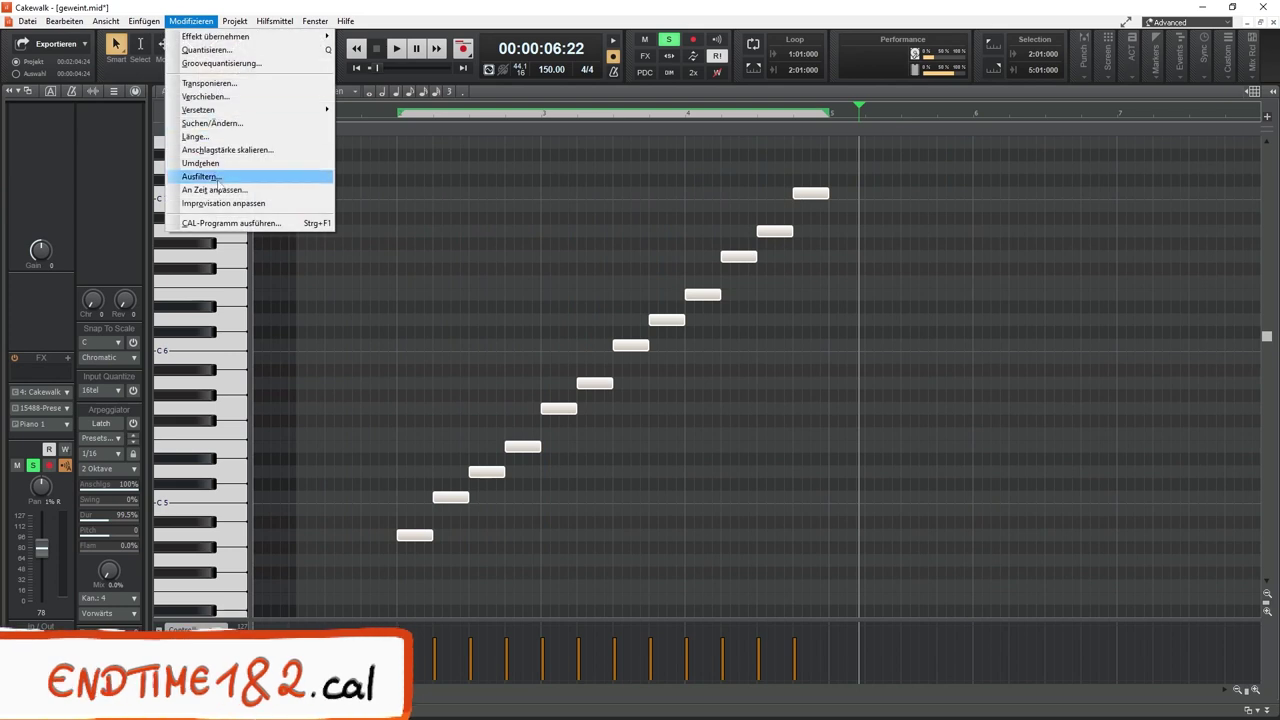
left_click(234, 223)
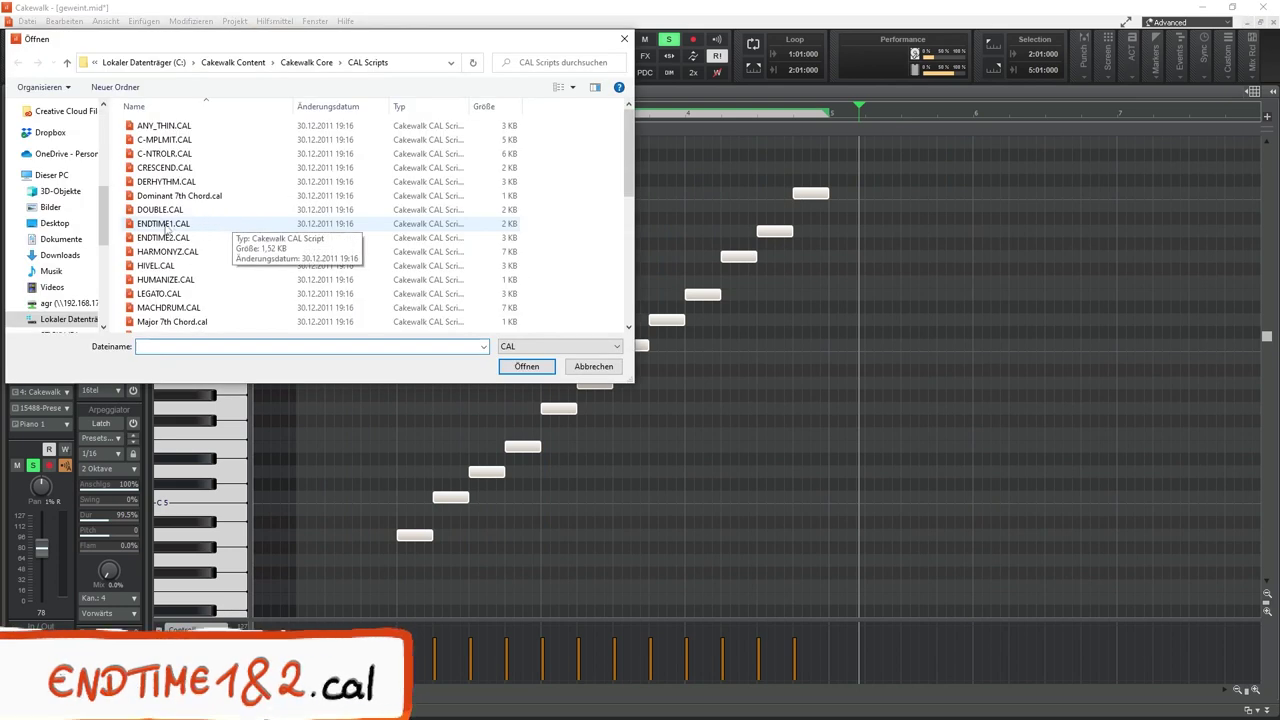
double_click(165, 228)
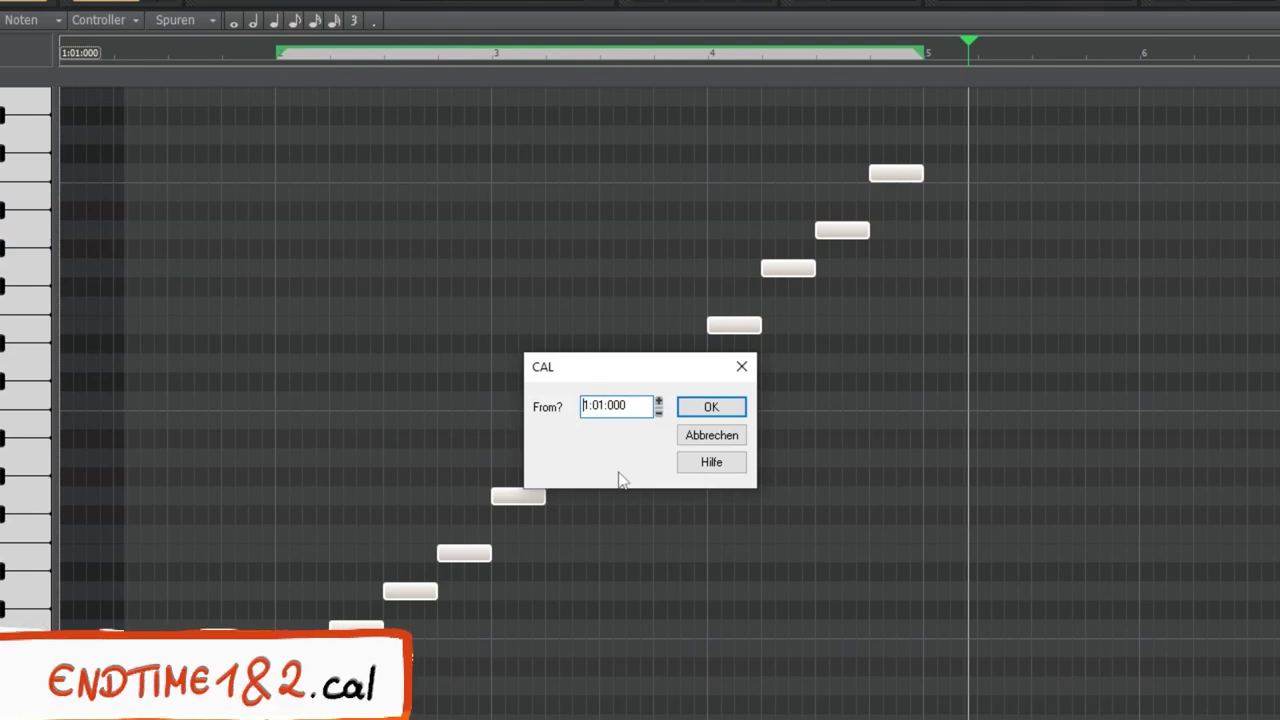
left_click(712, 407)
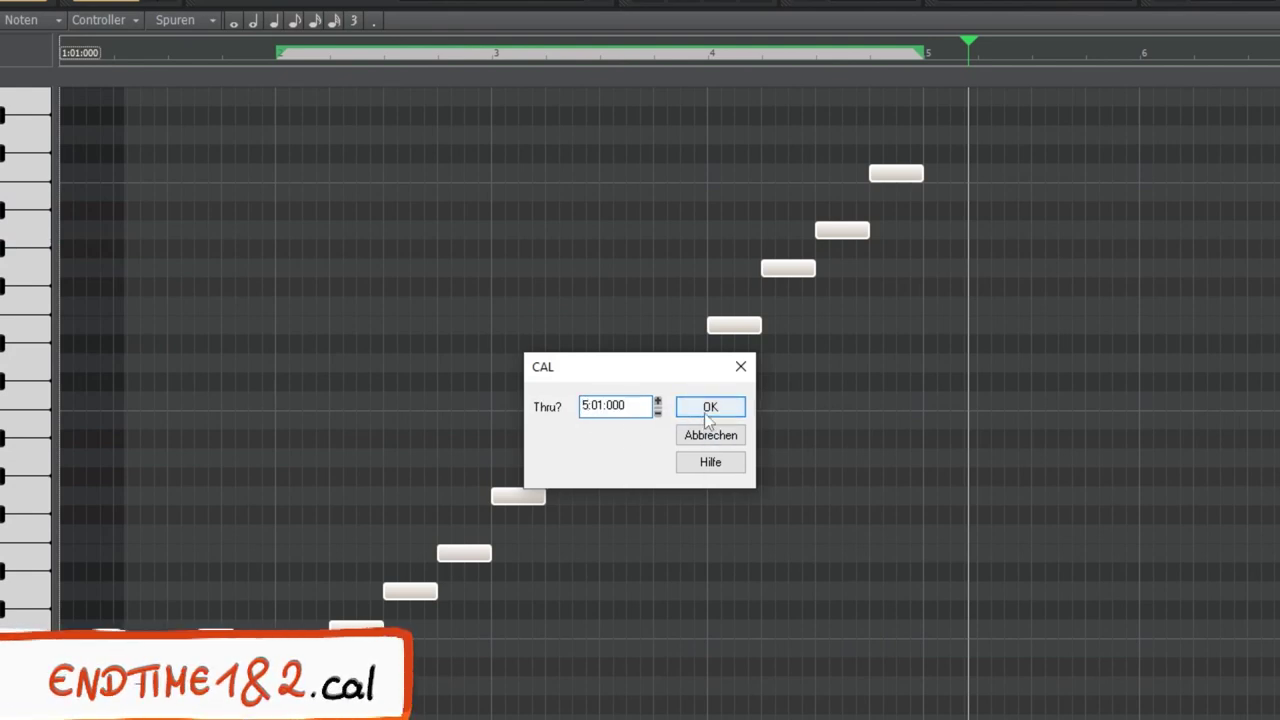
left_click(708, 419)
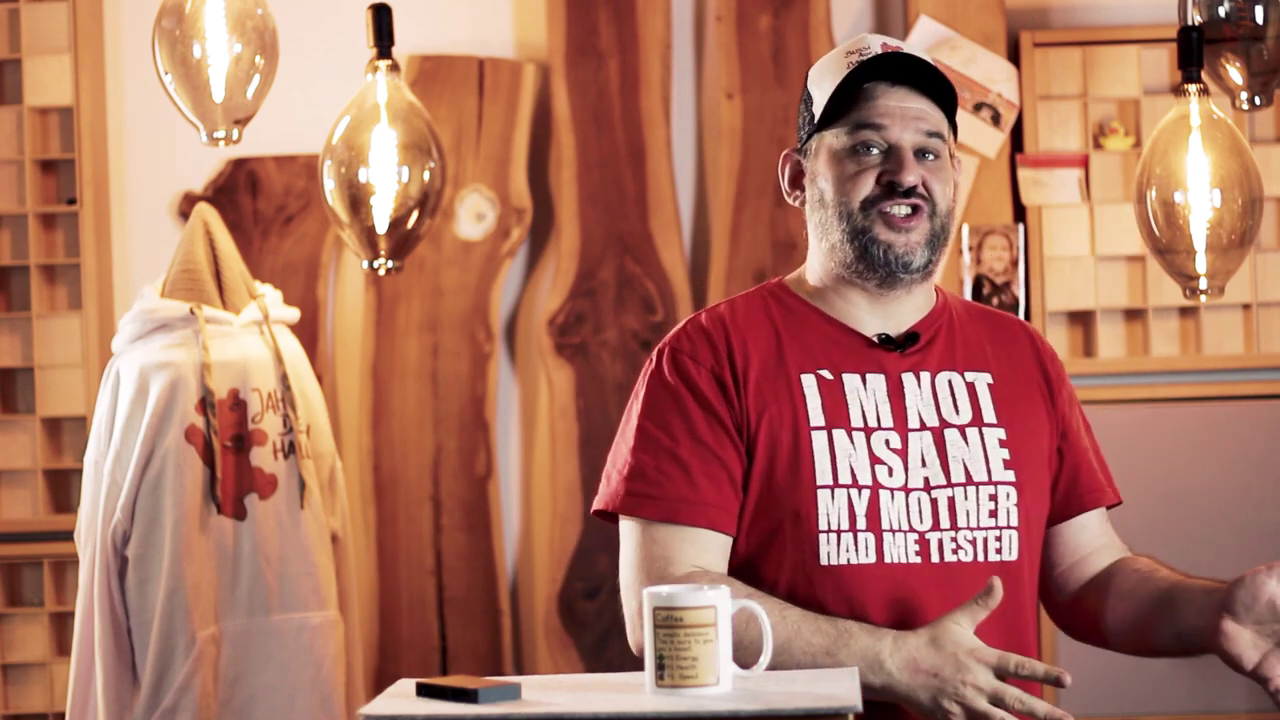
Run ENDTIME2.CAL on the selected scale notes, accept its duration cutoff and play the result from 1:04:000.
left_click(191, 21)
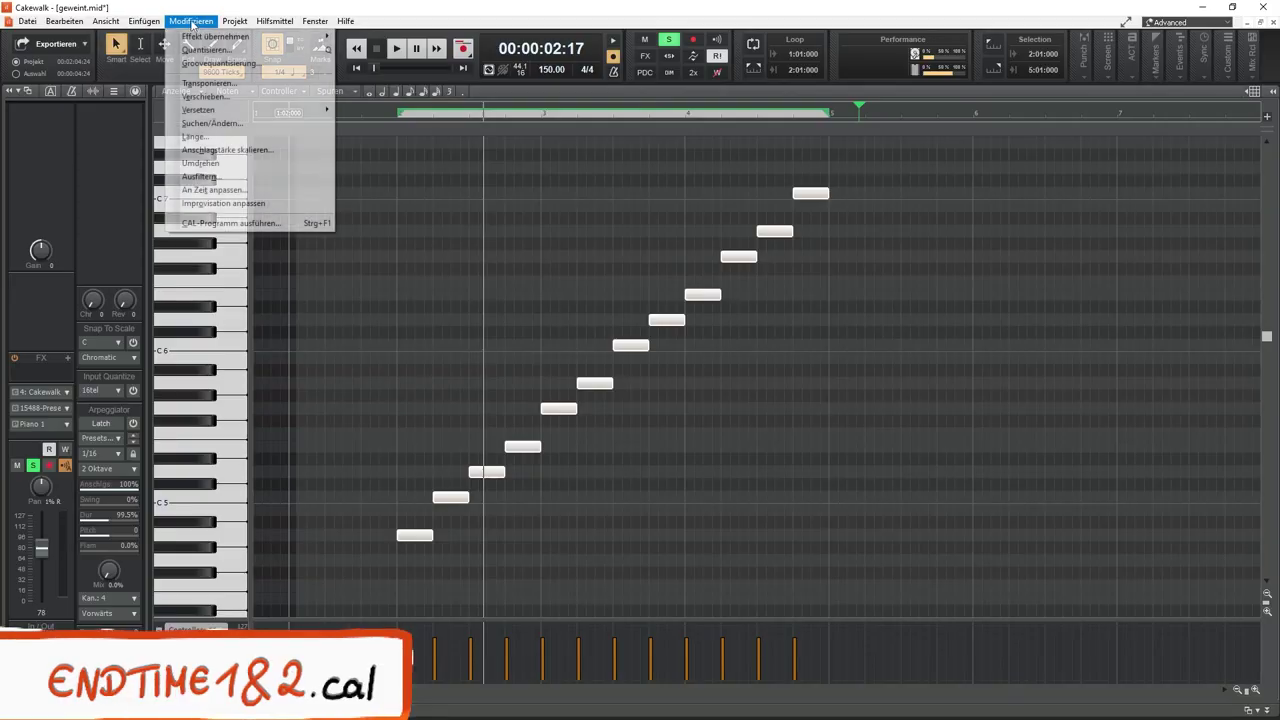
left_click(226, 223)
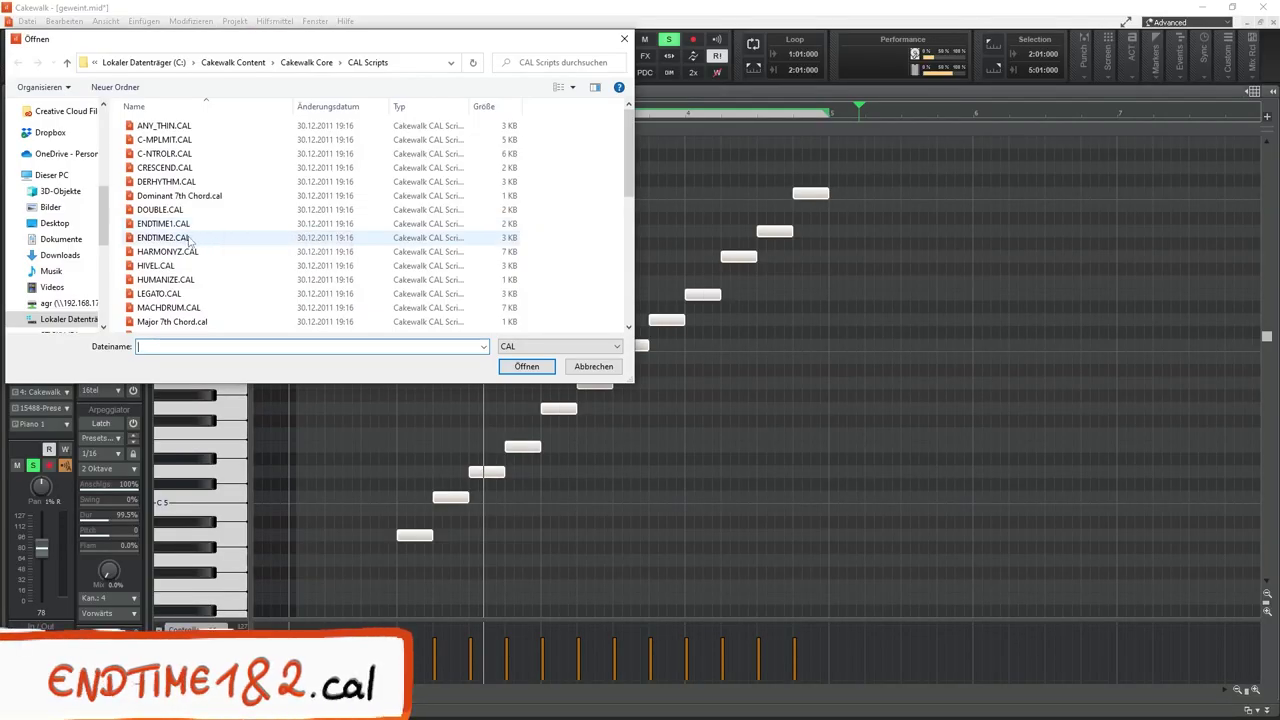
double_click(190, 238)
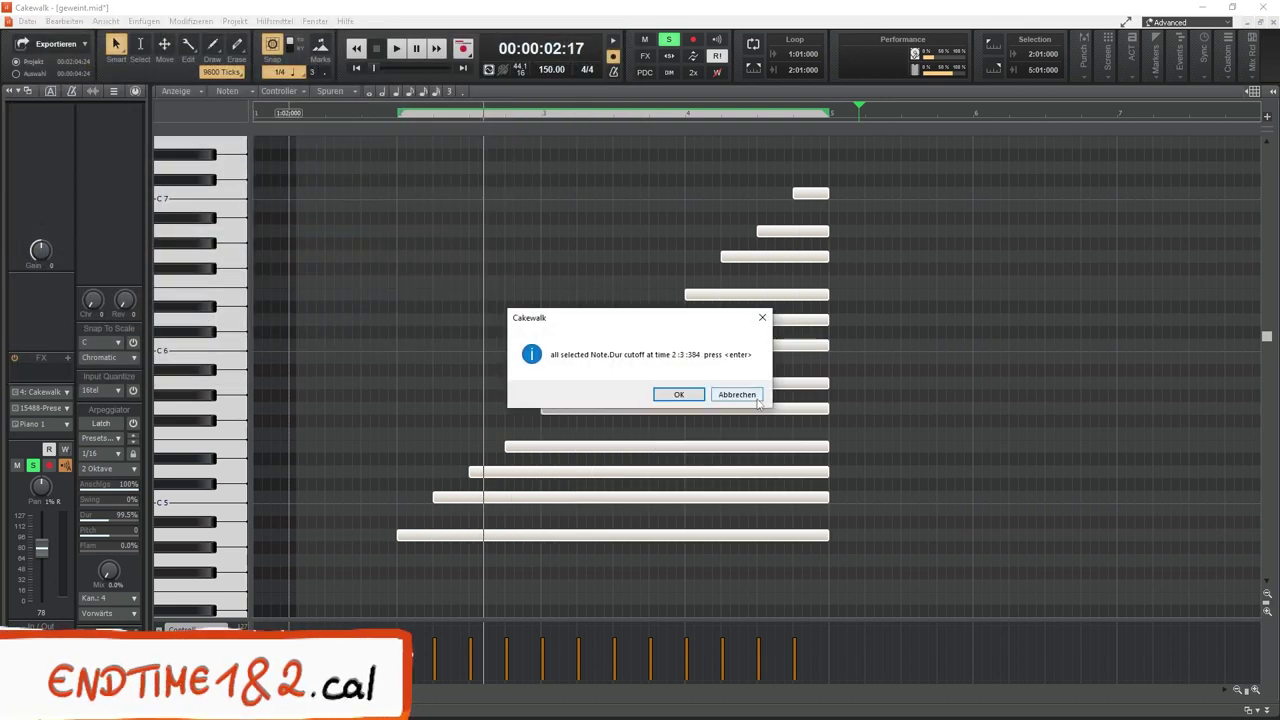
left_click(679, 394)
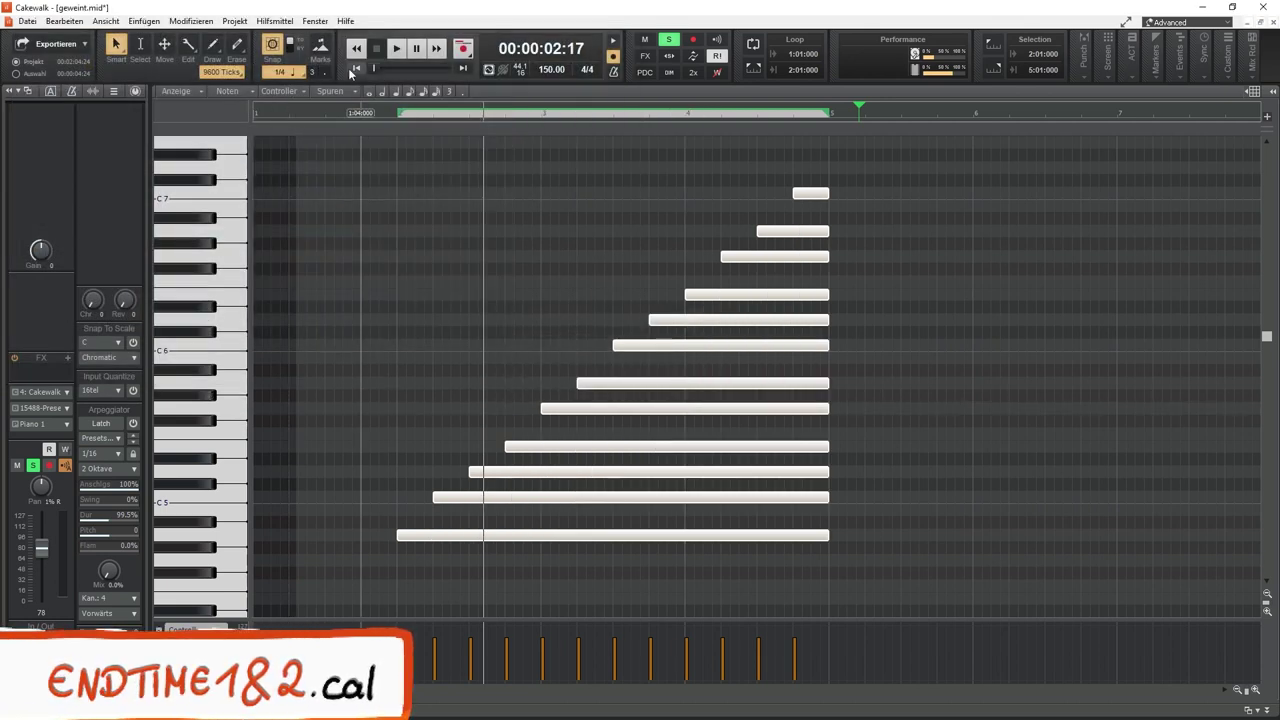
left_click(364, 113)
key("space")
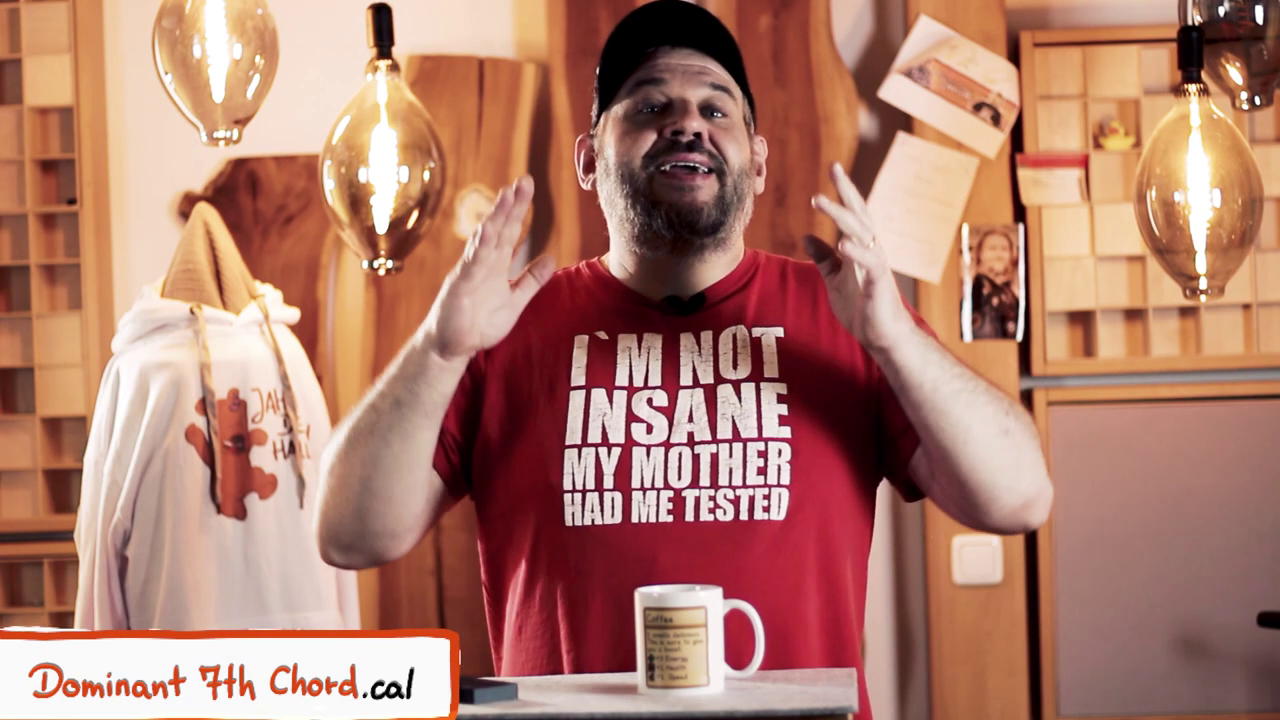
Select the three C5 notes in measures 7 to 9, run Dominant 7th Chord.cal on them and play the chords.
left_click_drag(486, 326, 1103, 531)
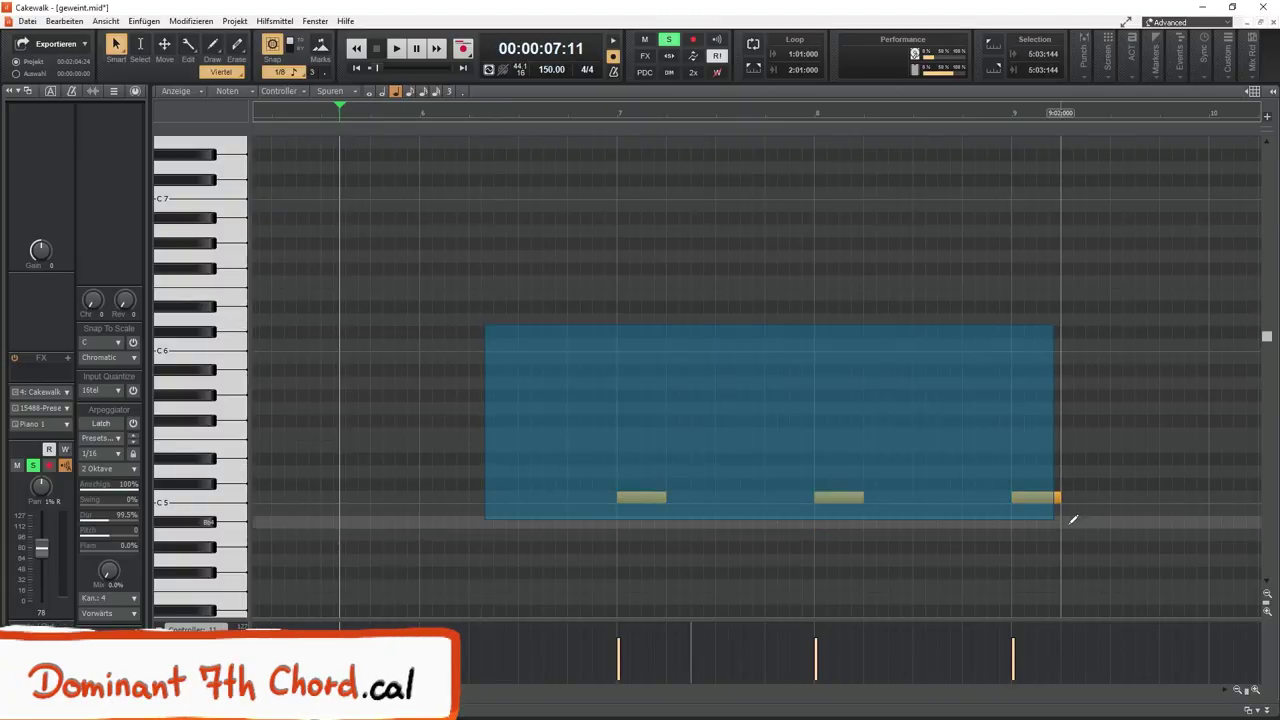
left_click(176, 22)
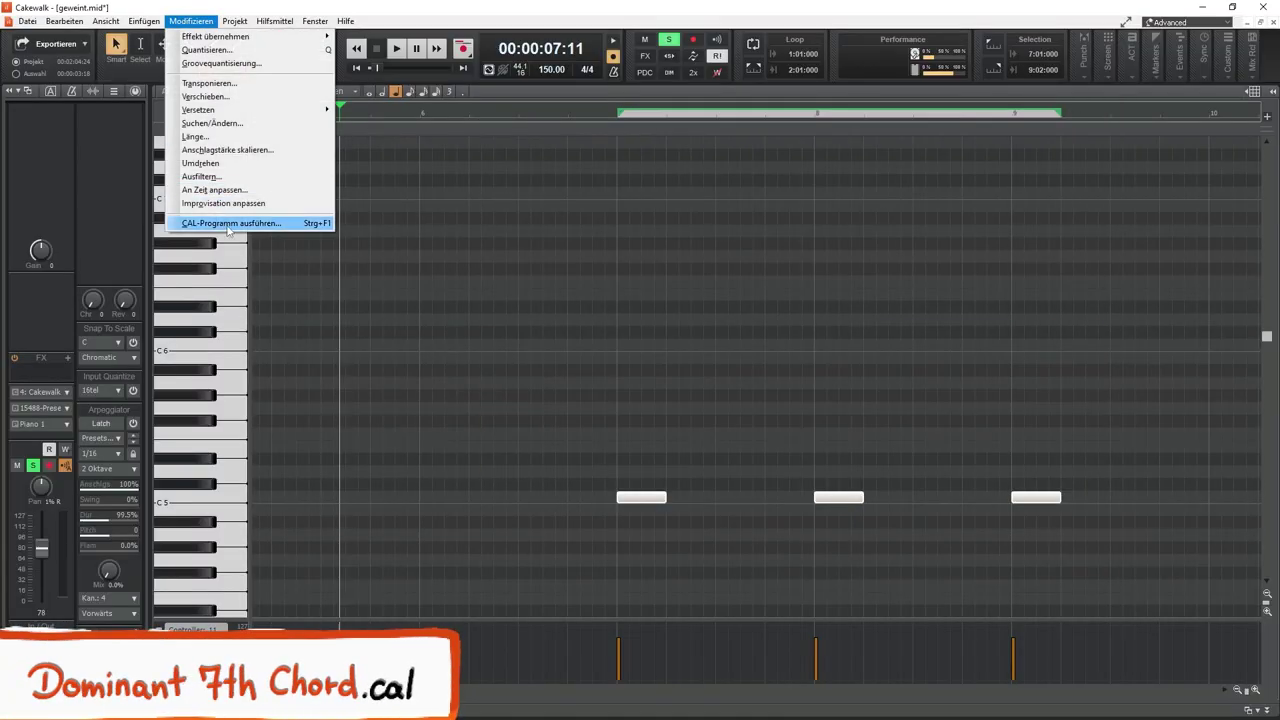
left_click(240, 226)
double_click(199, 197)
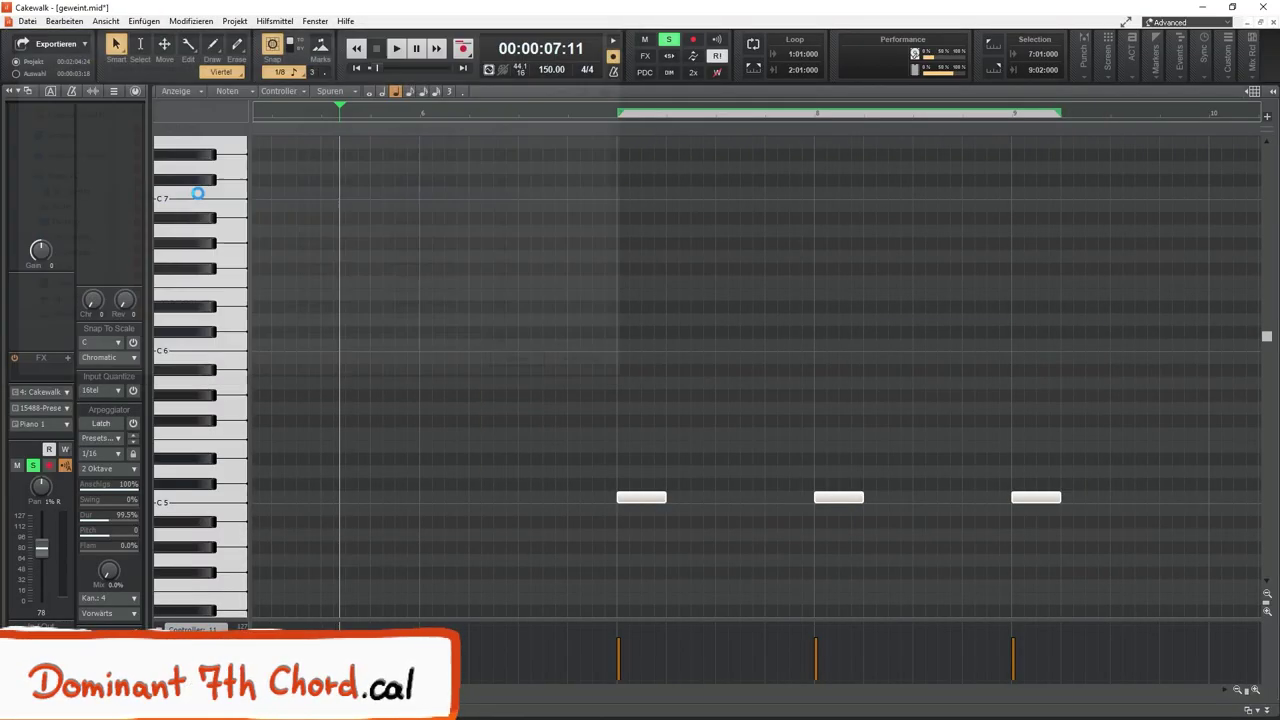
key("space")
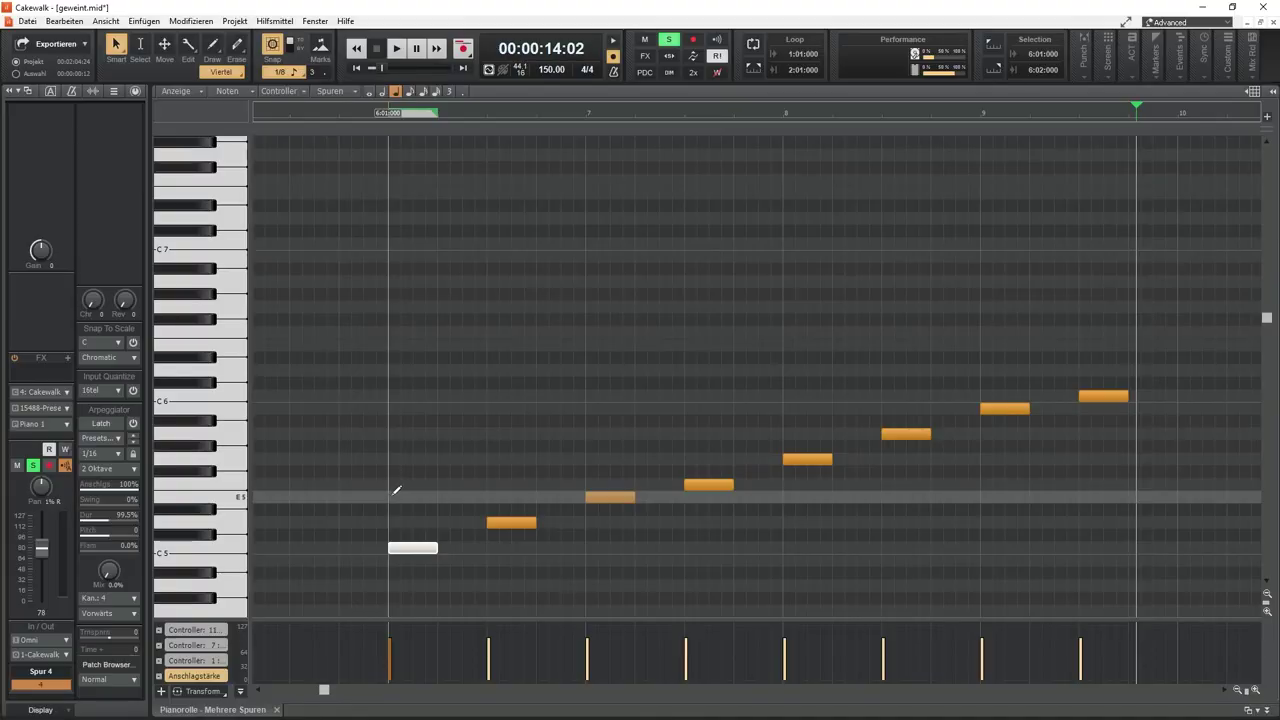
Draw E5 and G5 notes above the first C5 note at 6:01:000.
left_click(395, 494)
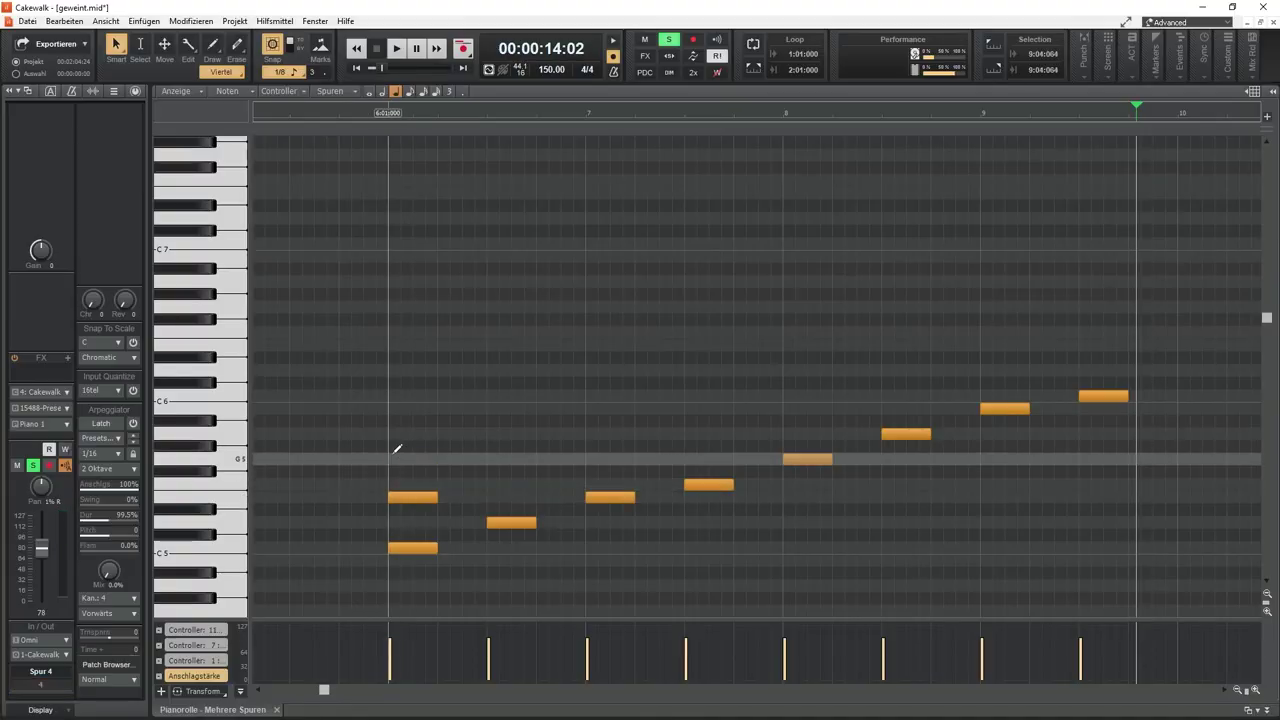
left_click(396, 458)
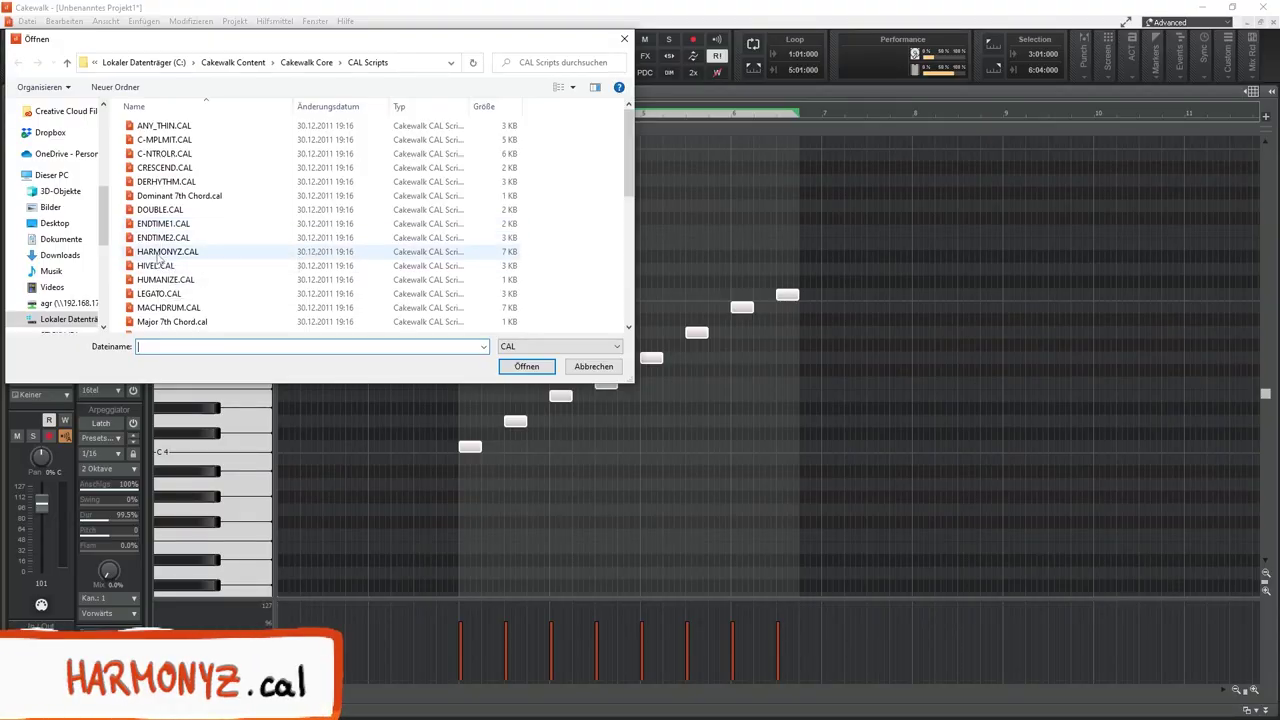
Run HARMONYZ.CAL on the selected scale notes with 2 chords per beat and the preset tonic.
double_click(167, 252)
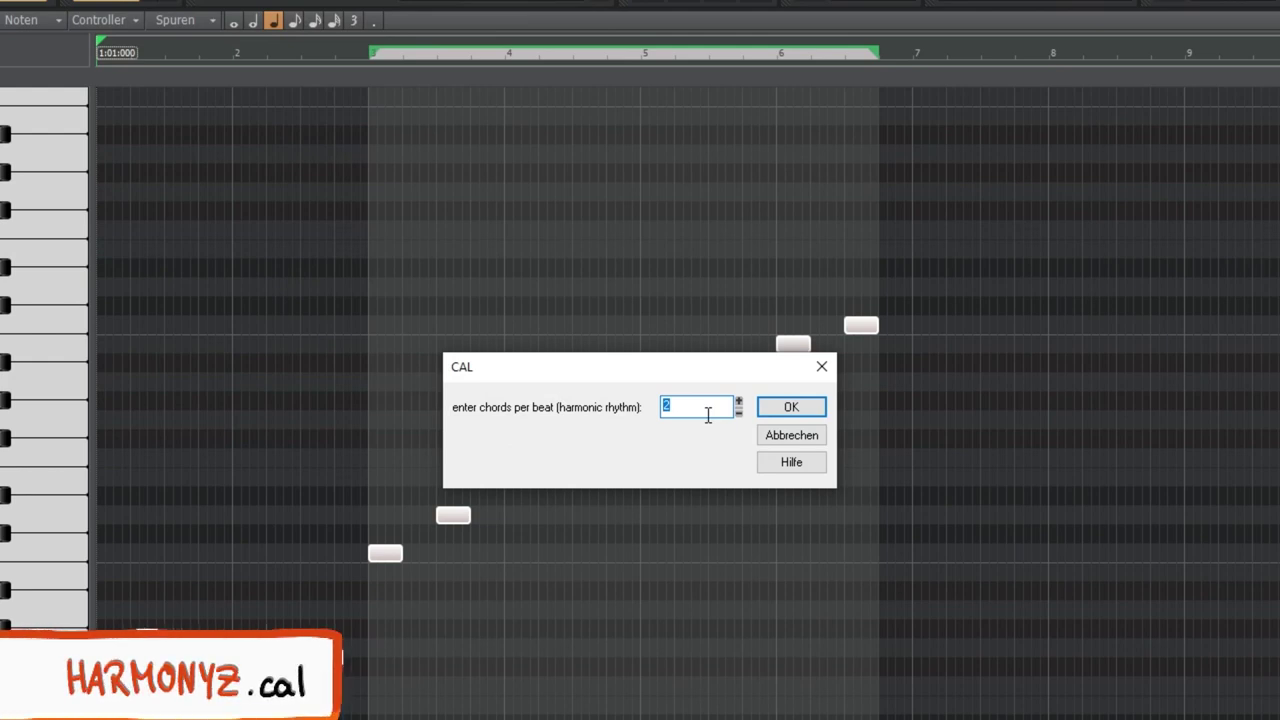
left_click(803, 410)
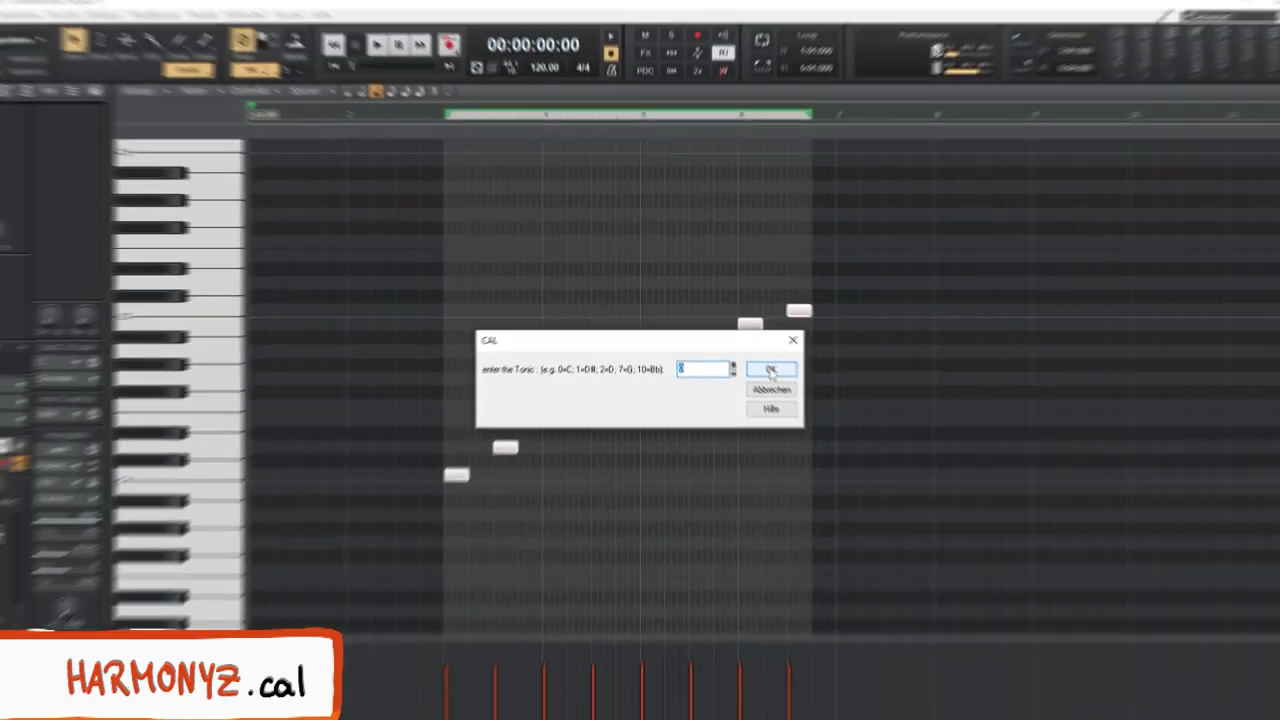
left_click(822, 407)
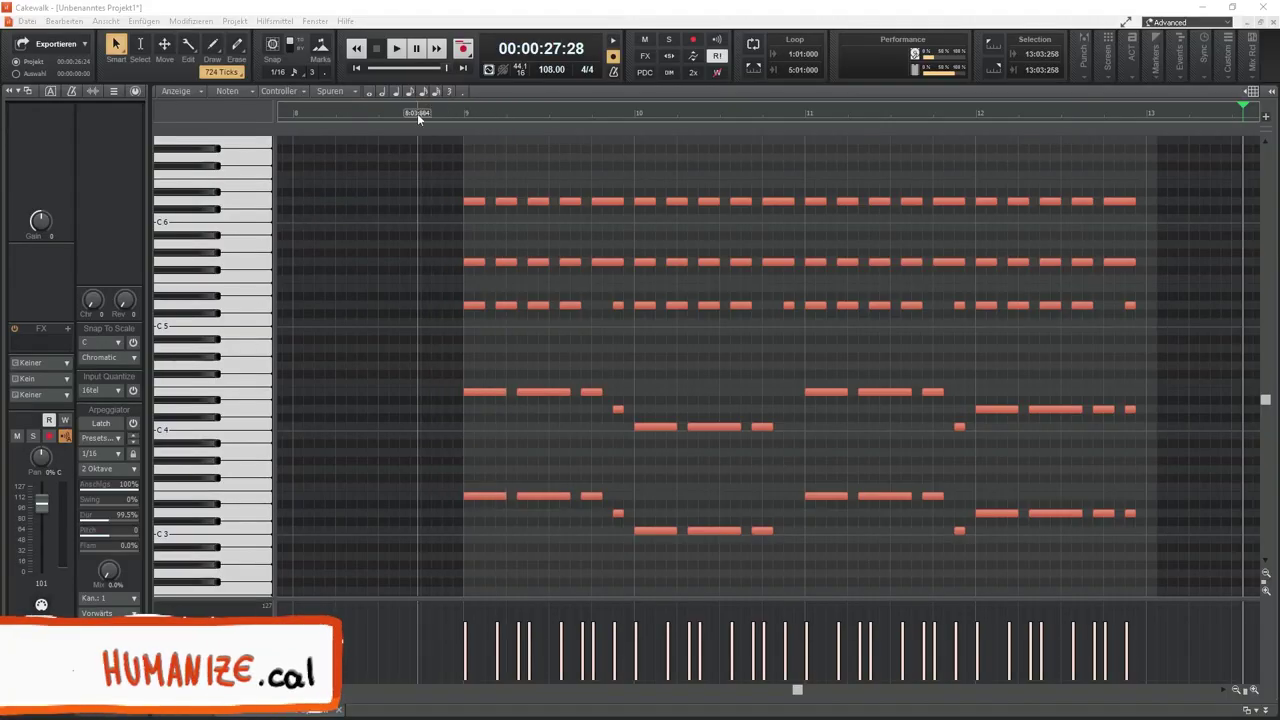
Play the passage that begins in measure 9 and run HUMANIZE.CAL on its selected notes.
left_click(417, 113)
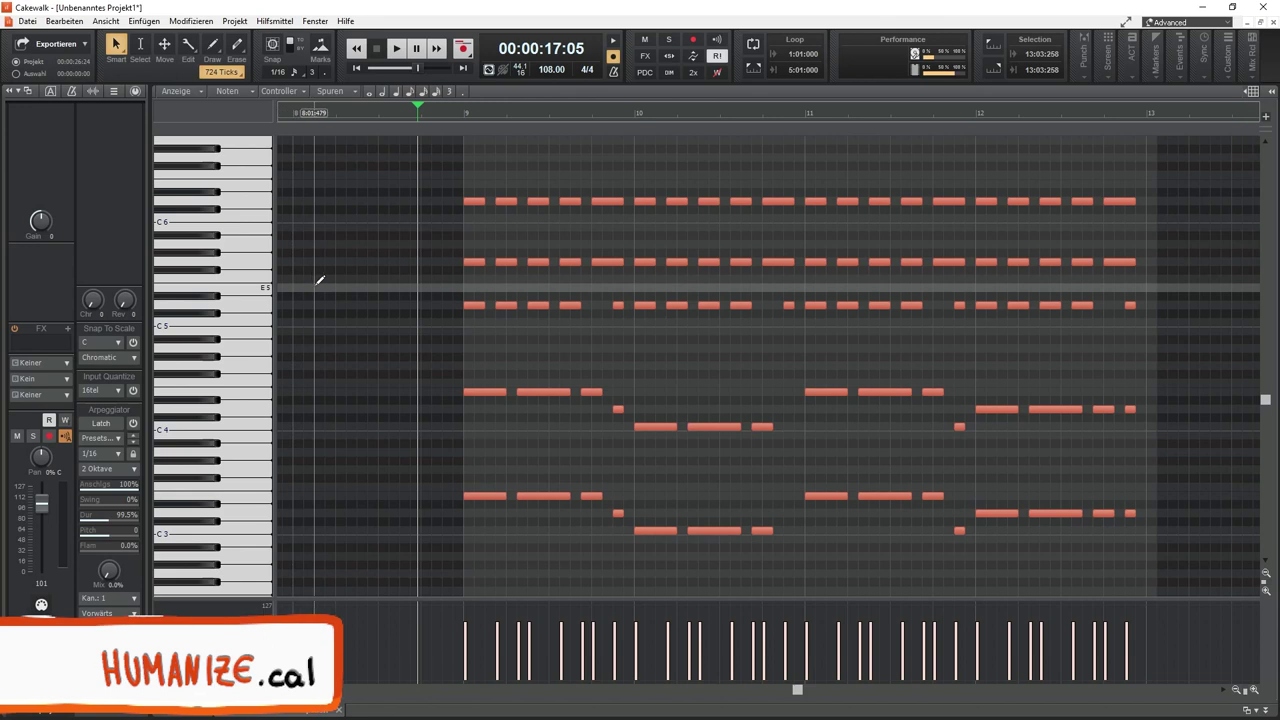
key("space")
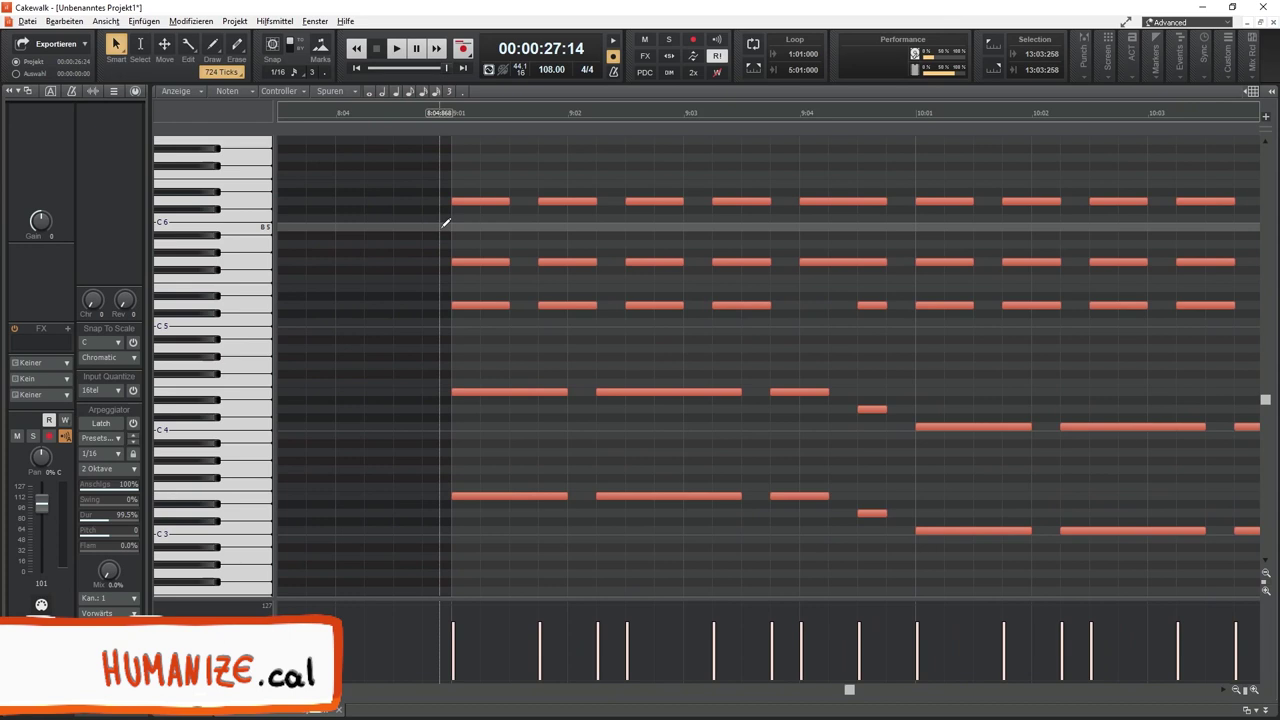
scroll(446, 222, "up", 1)
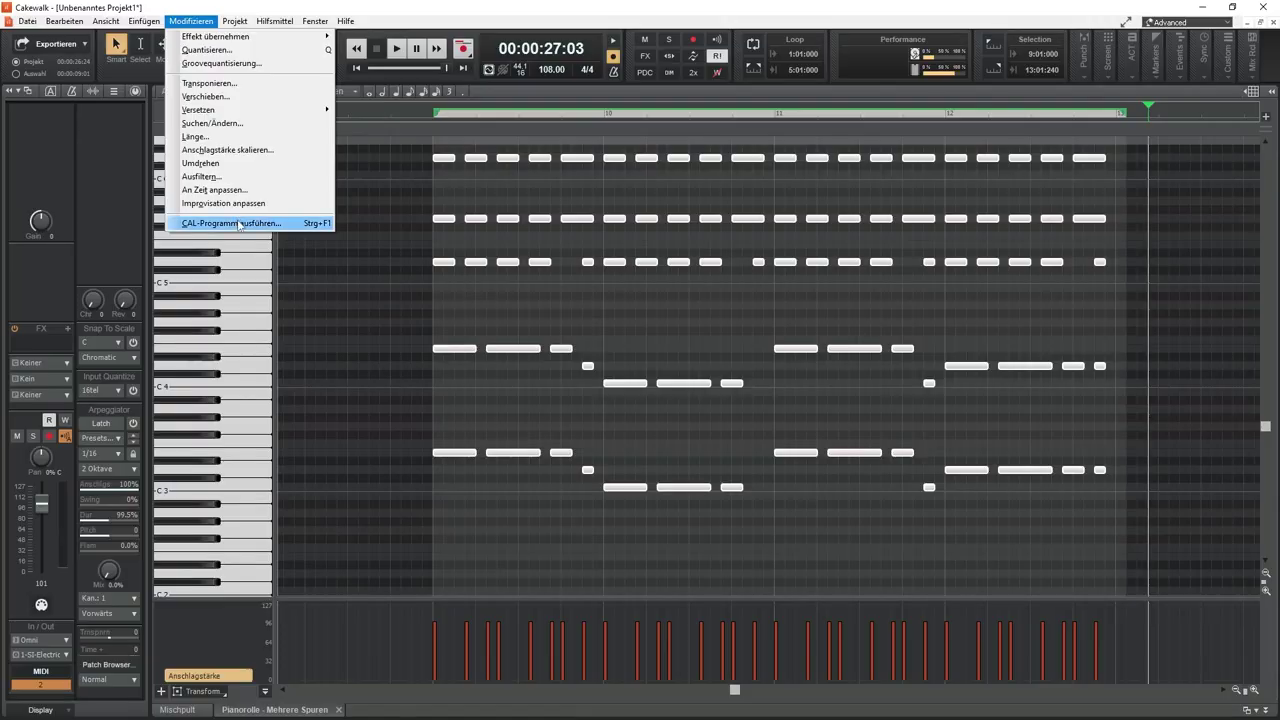
left_click(250, 224)
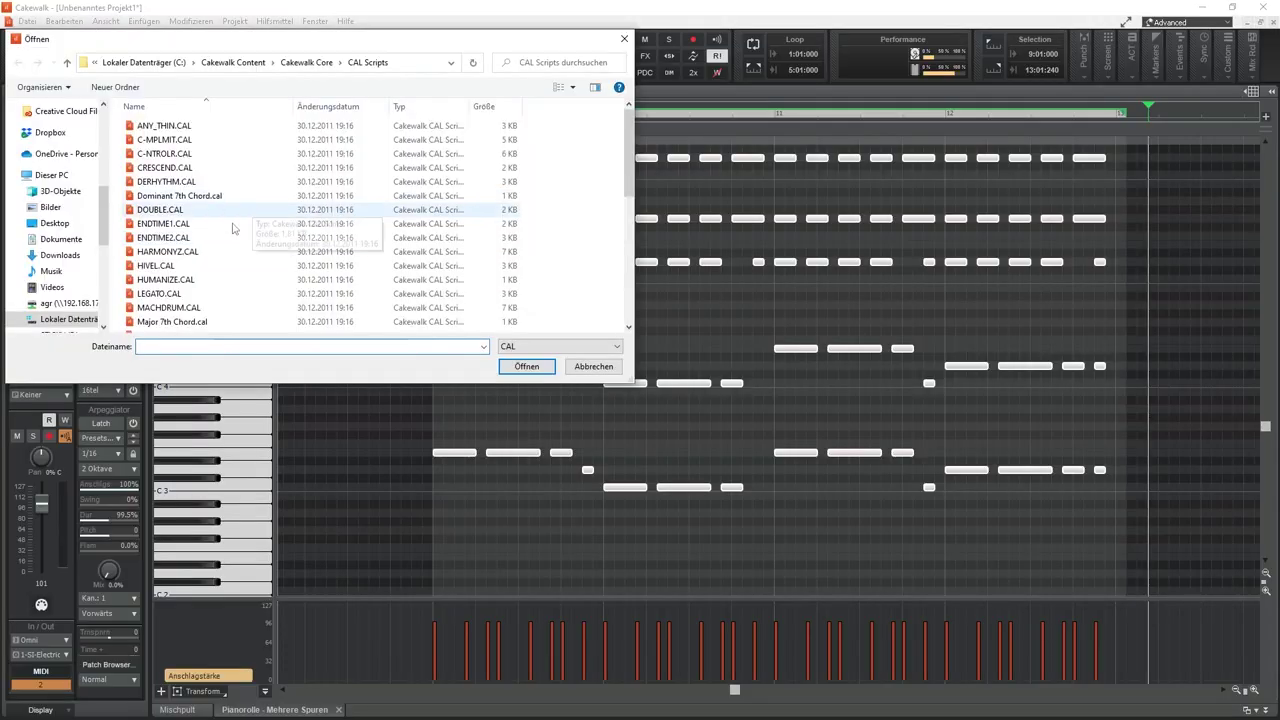
double_click(165, 280)
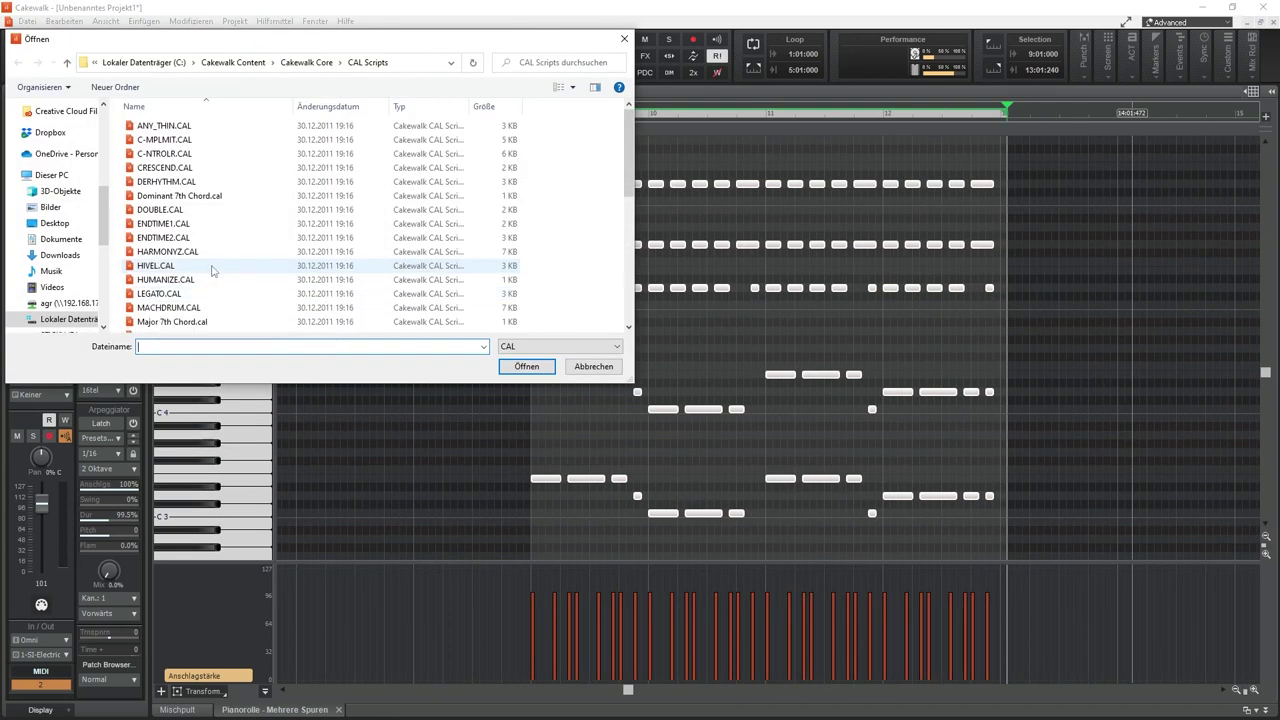
Run Random Time.cal on the selected notes with a random time window of 30 ticks and inspect the shifted notes up close.
scroll(212, 270, "down", 3)
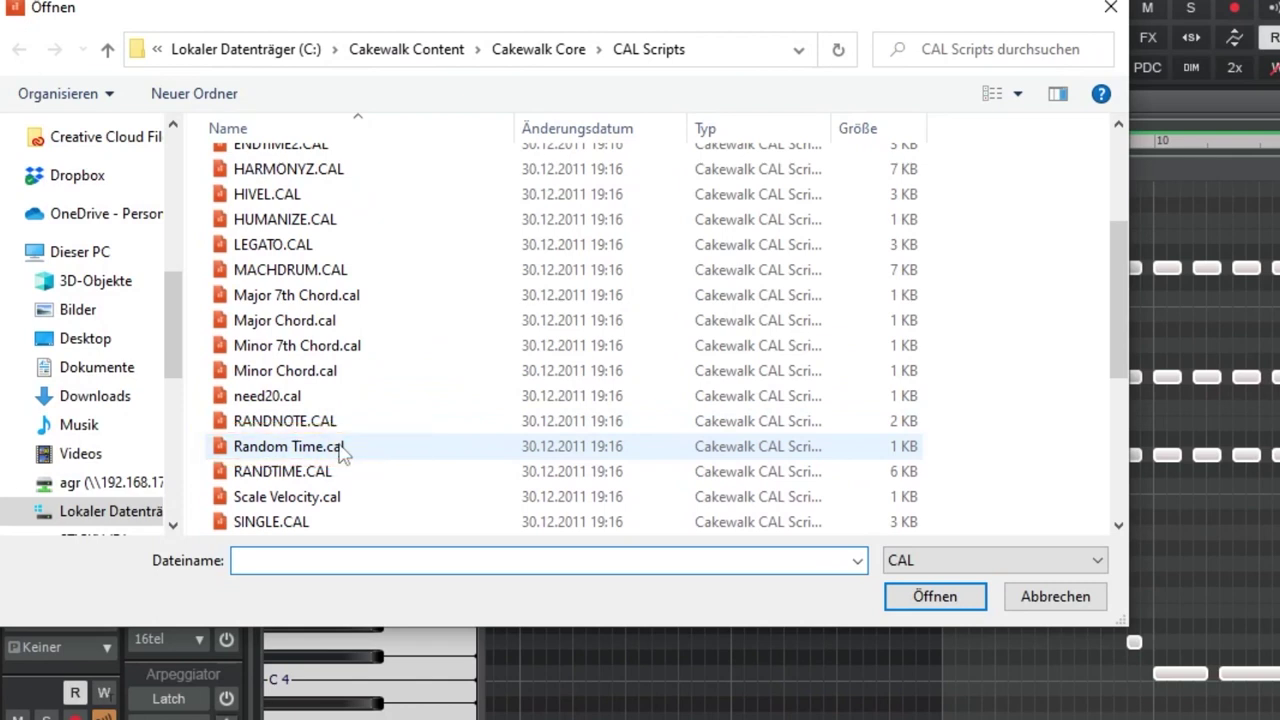
double_click(340, 452)
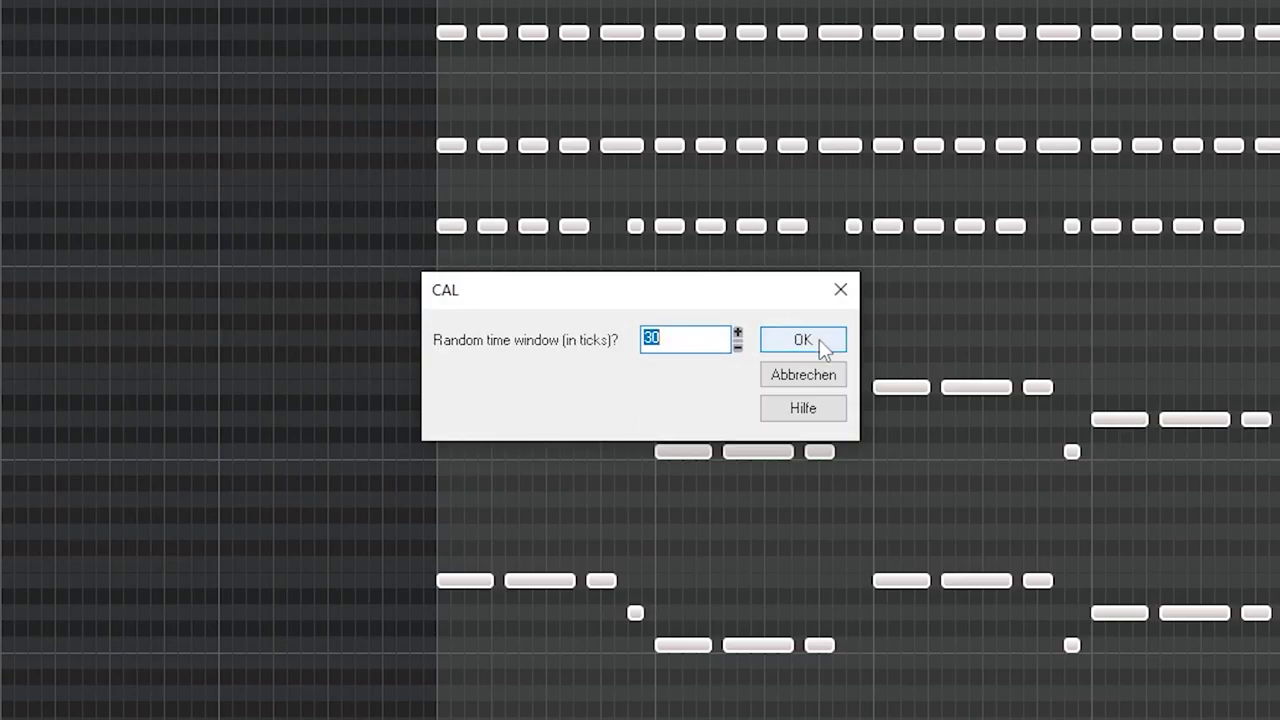
left_click(819, 339)
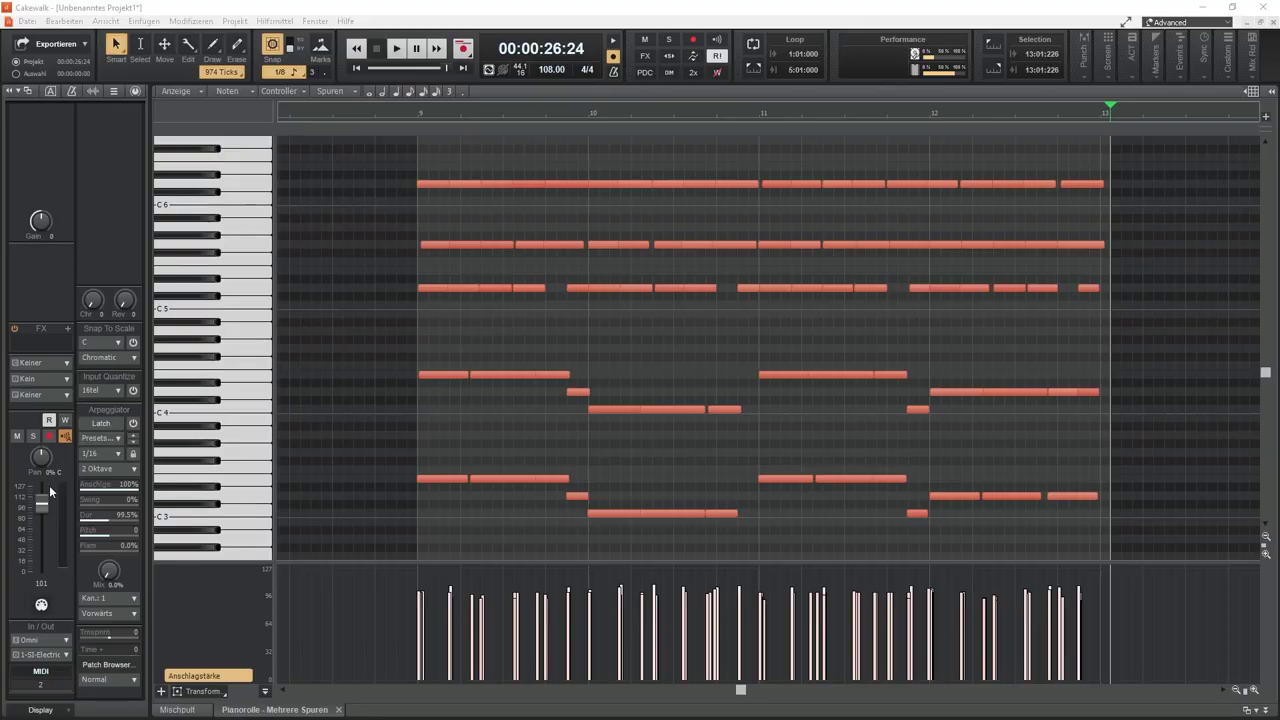
scroll(540, 385, "up", 5)
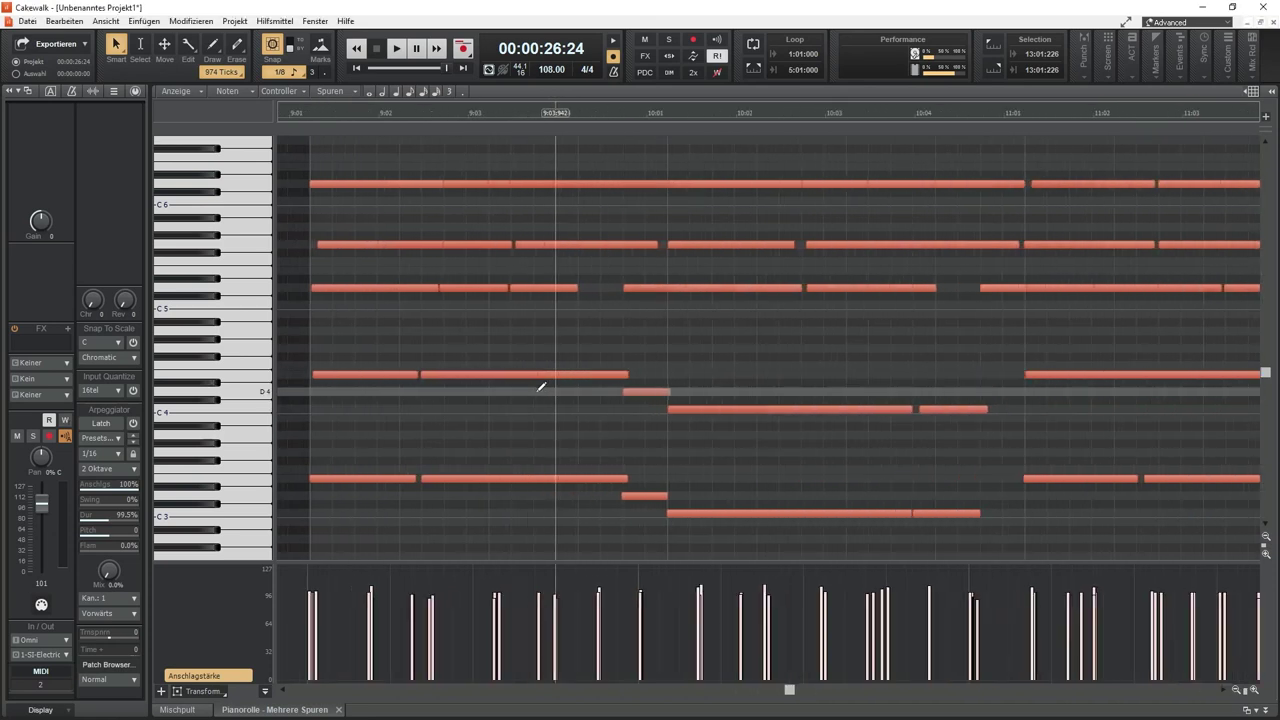
scroll(493, 400, "up", 1)
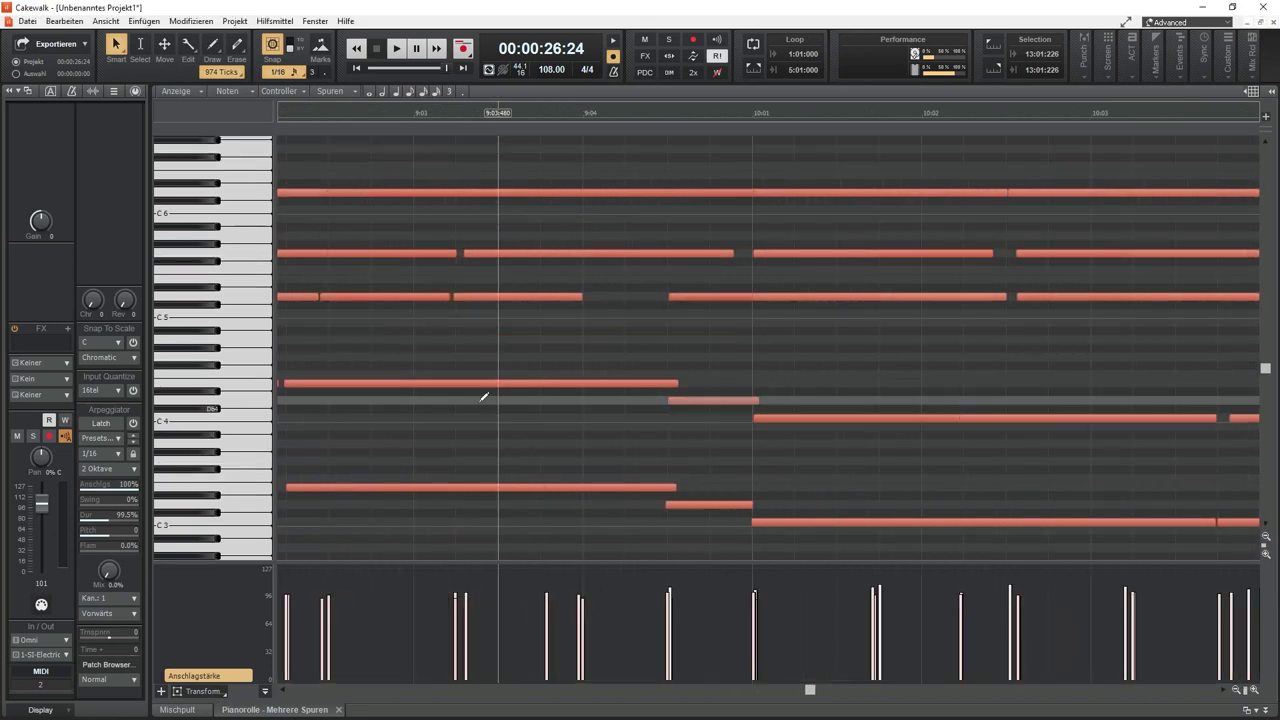
scroll(486, 400, "left", 2)
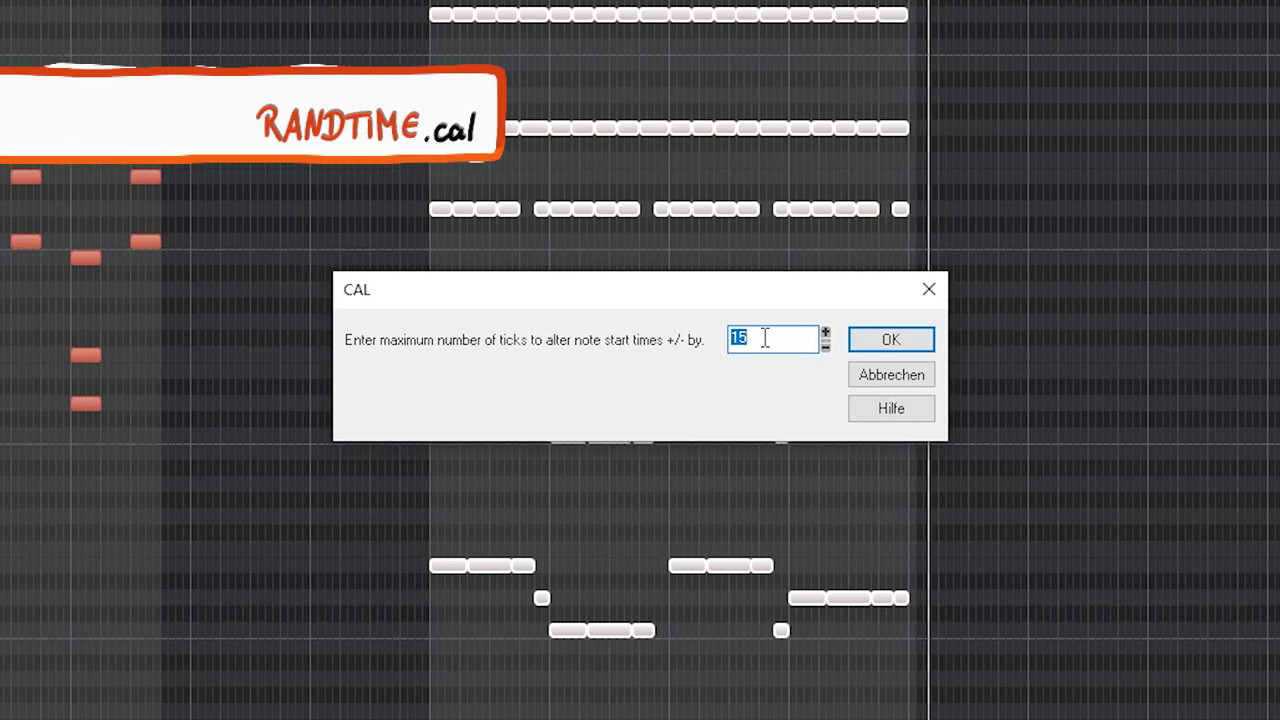
Run RANDTIME.CAL on the selected notes, altering start times by at most 15 ticks with a minimum note duration of 5 ticks.
left_click(887, 339)
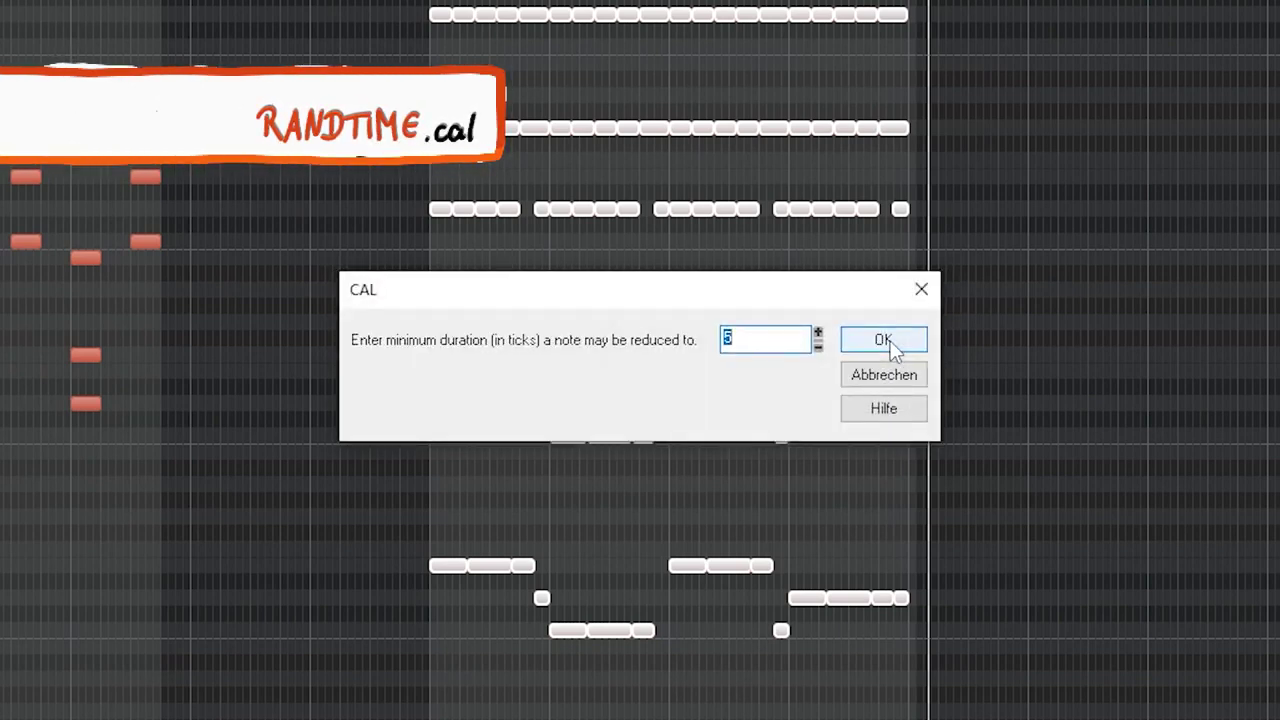
left_click(888, 341)
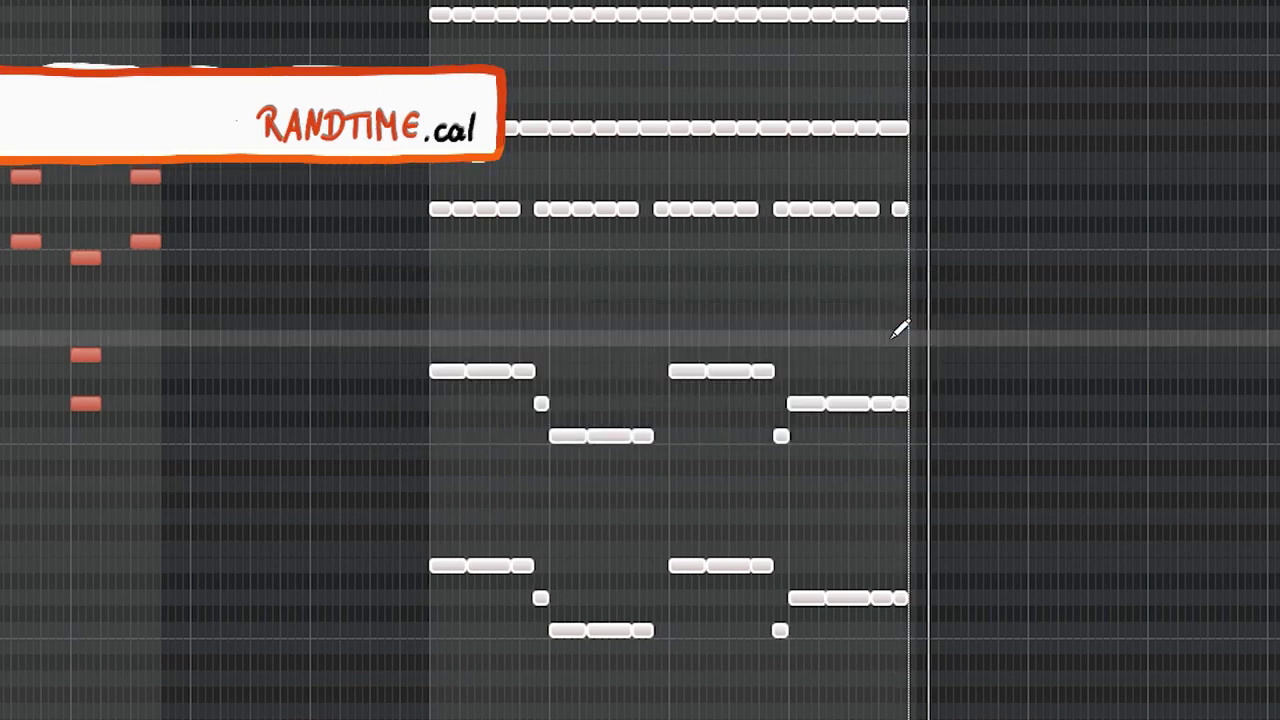
scroll(643, 237, "up", 3)
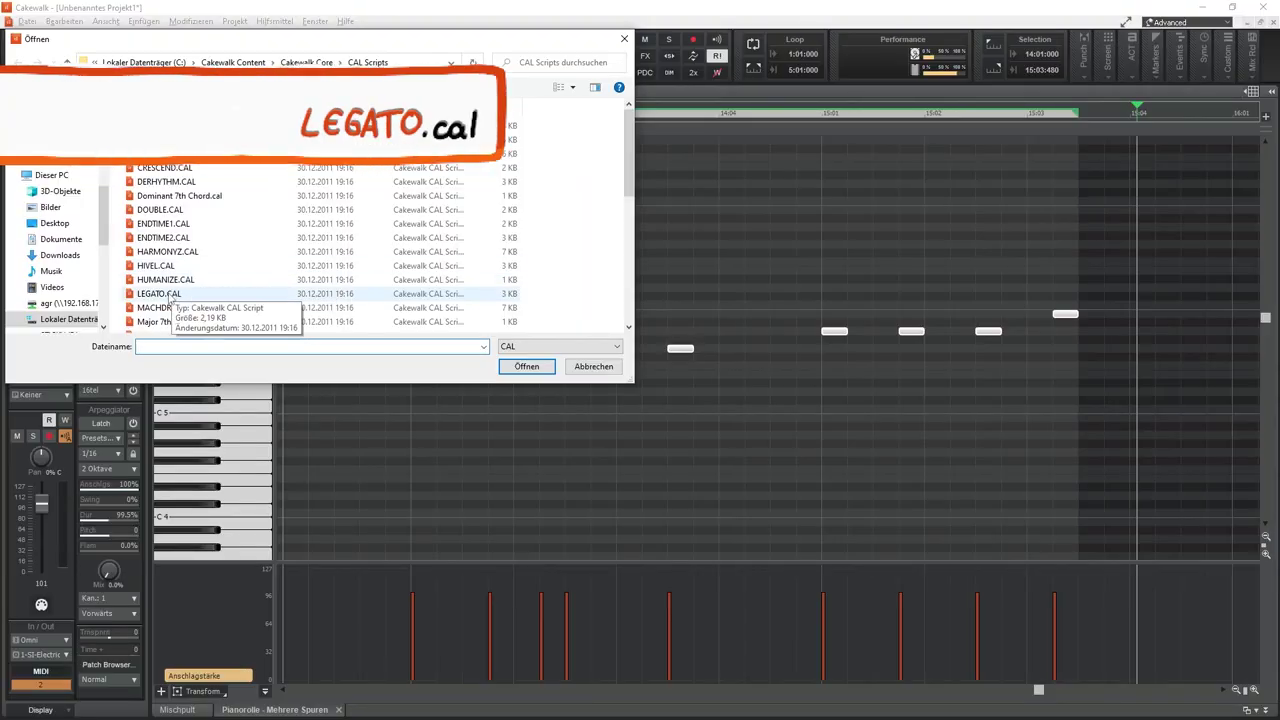
Run LEGATO.CAL and RANDNOTE.CAL on the selected notes, using a random pitch window of 6, and play the result.
double_click(160, 294)
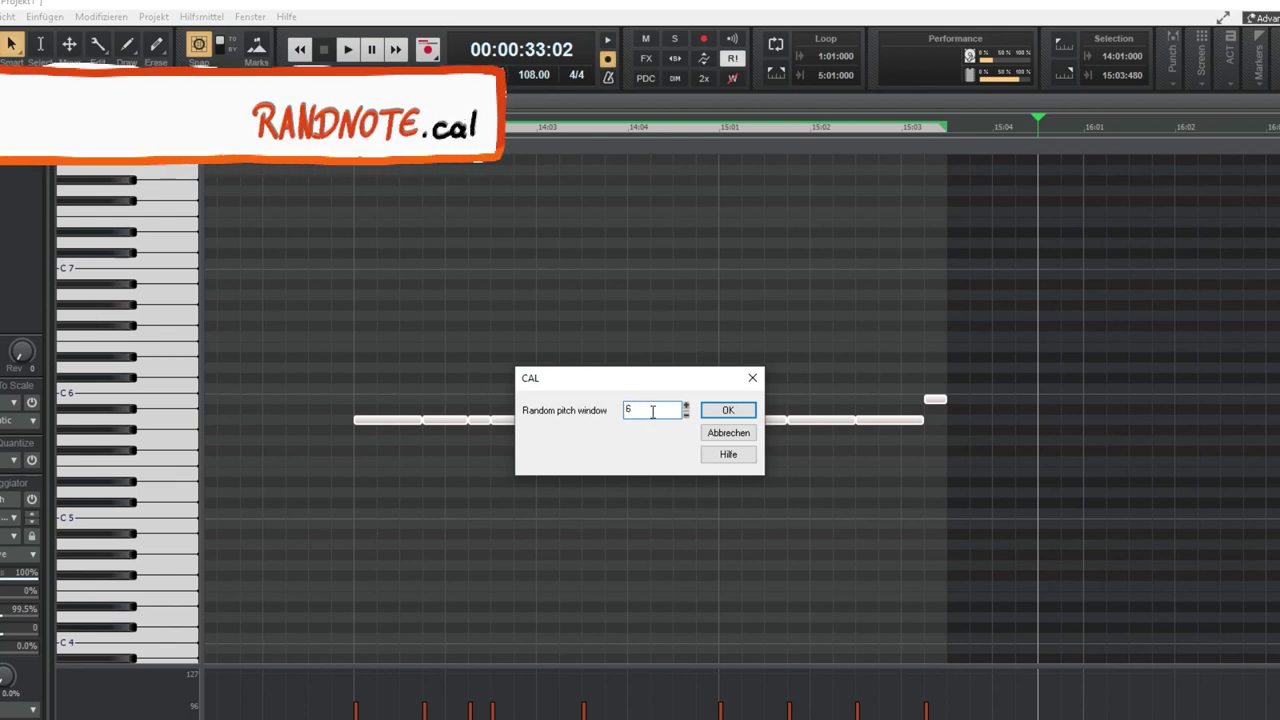
left_click(728, 412)
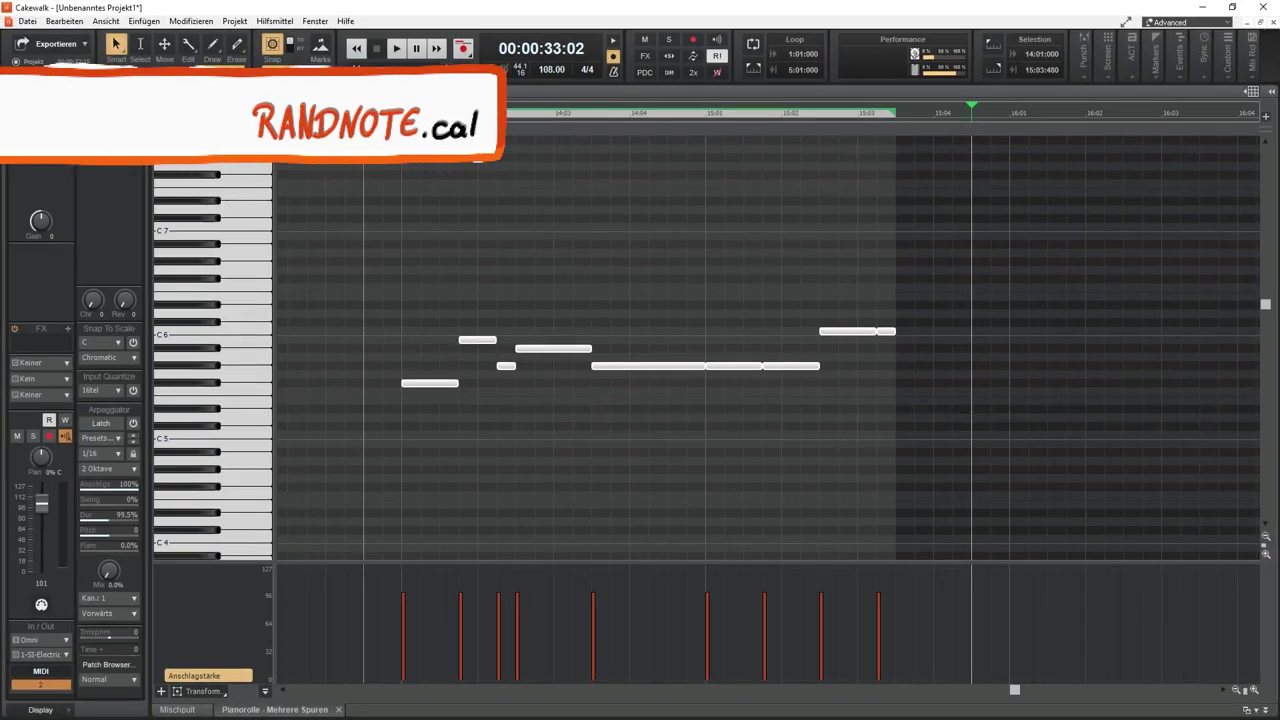
key("space")
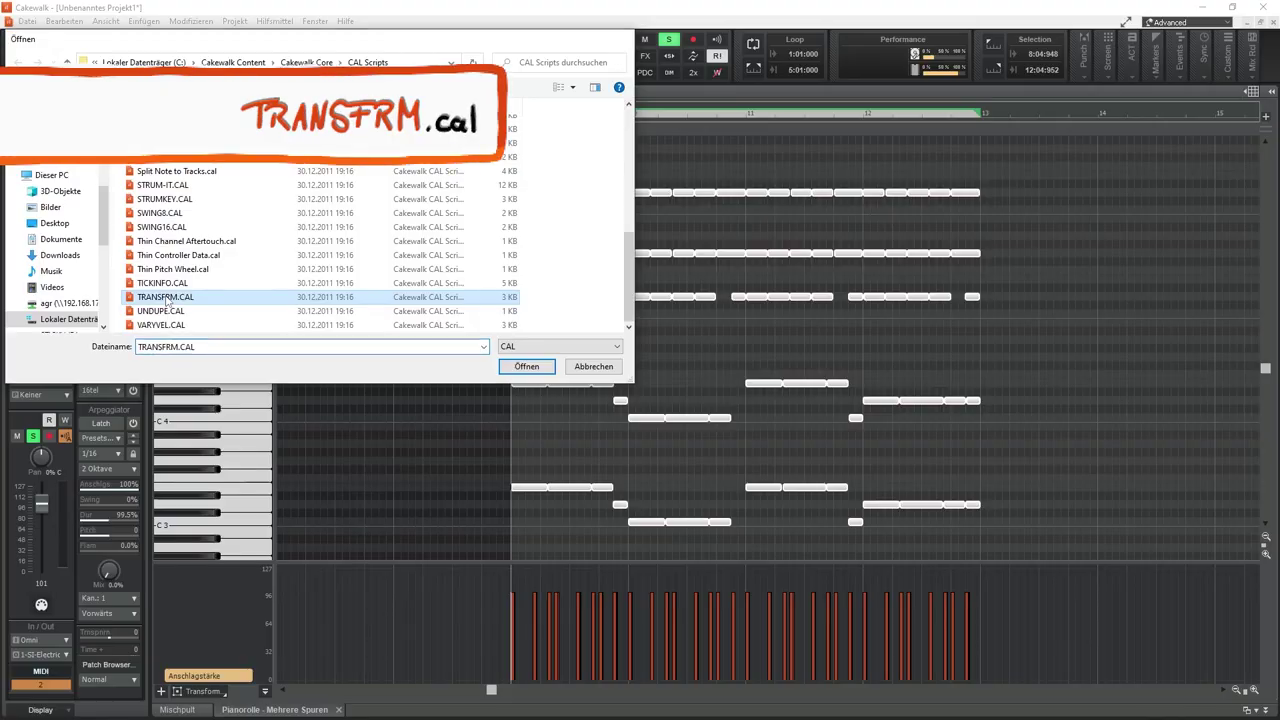
Run TRANSFRM.CAL on the passage beginning in measure 9, revolving the notes around pitch 64, and undo the transformation.
double_click(166, 300)
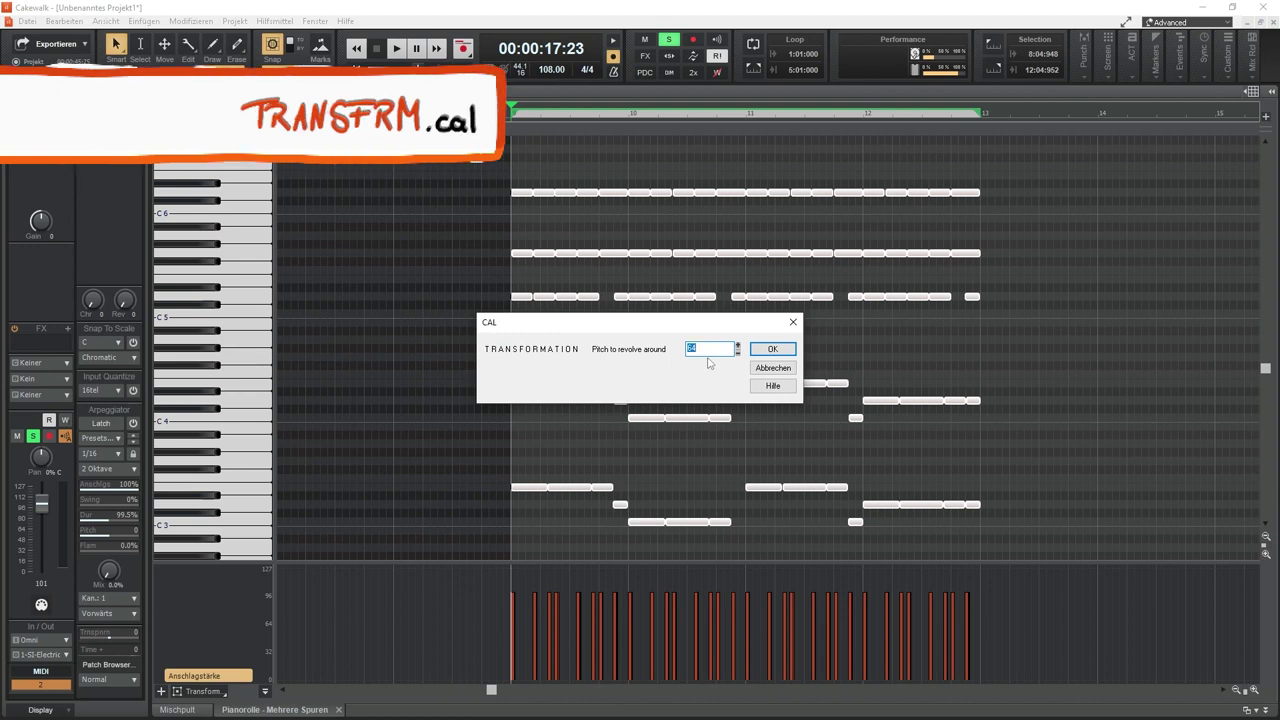
left_click(773, 349)
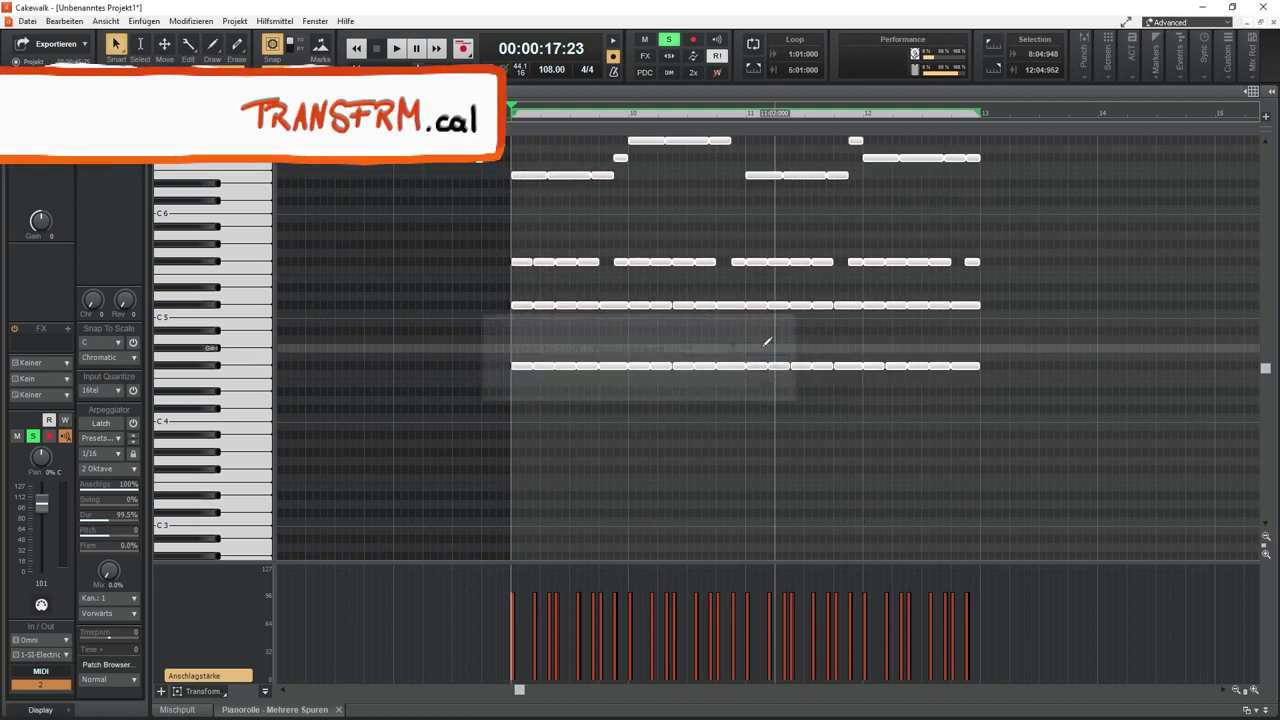
key("ctrl+z")
scroll(491, 360, "up", 2)
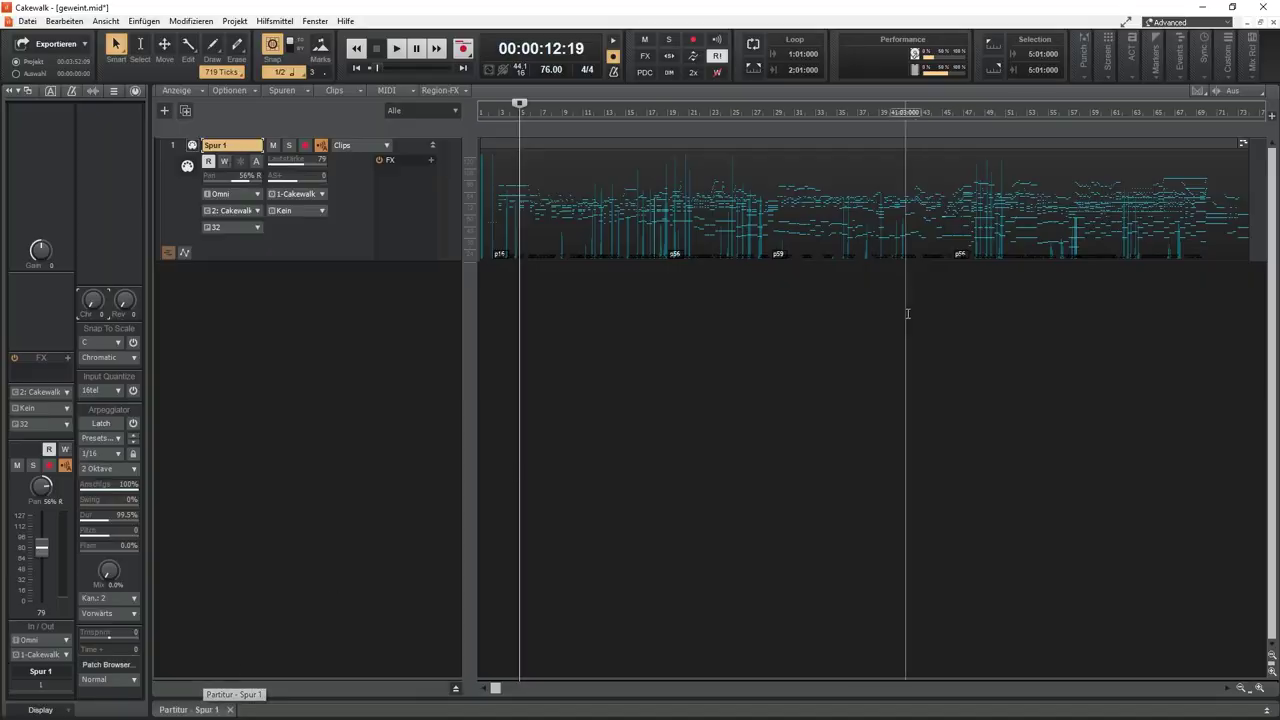
Look through the notation of the geweint.mid clip and run Split Channel to Tracks.cal on its track.
double_click(828, 226)
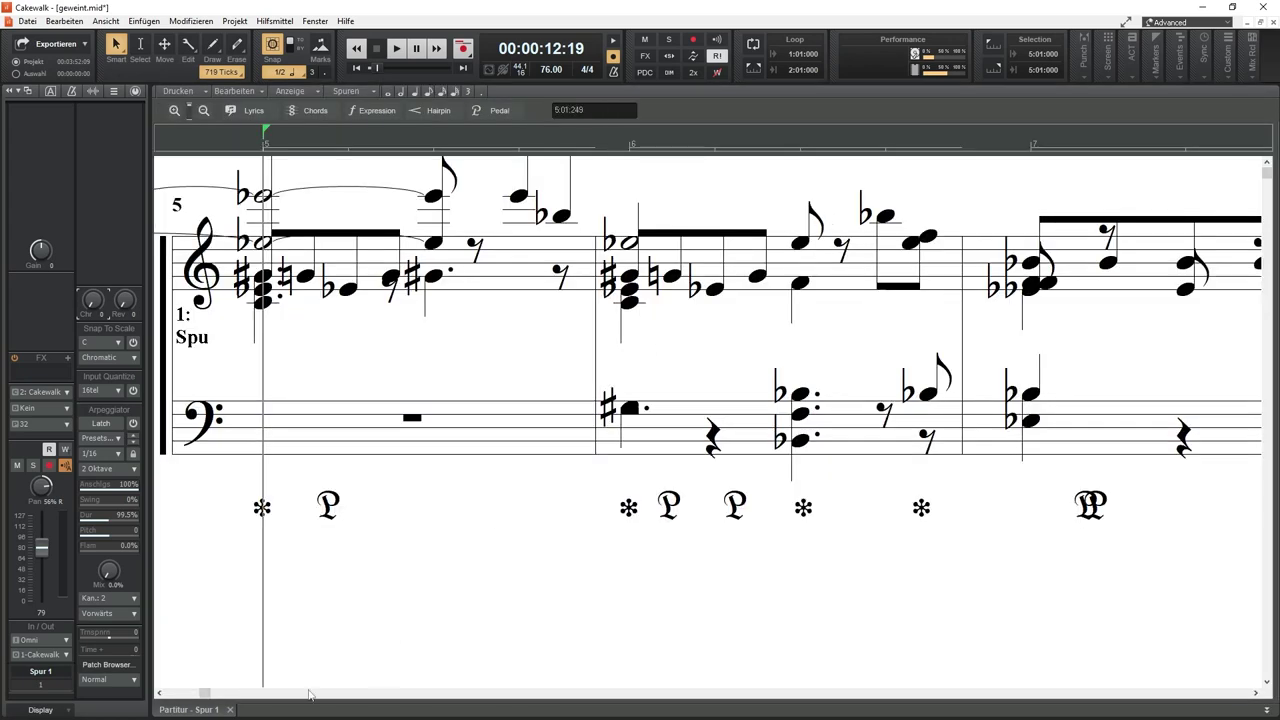
left_click_drag(206, 693, 304, 692)
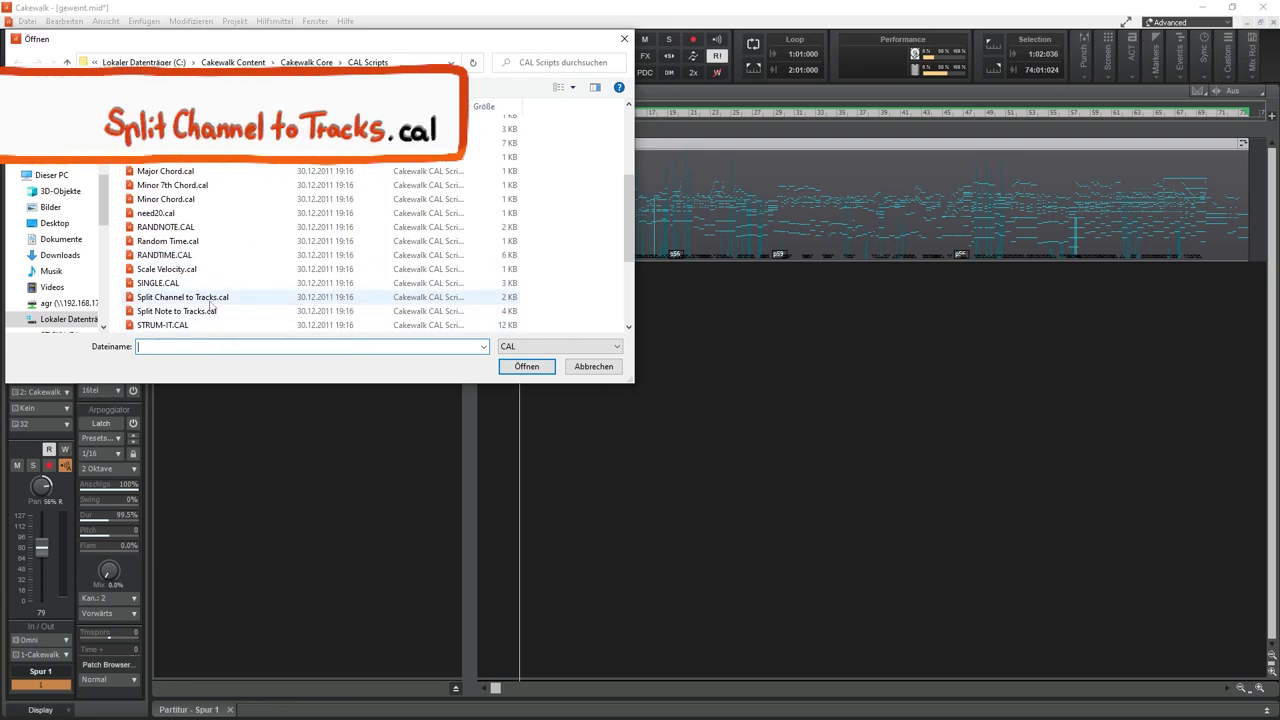
double_click(210, 300)
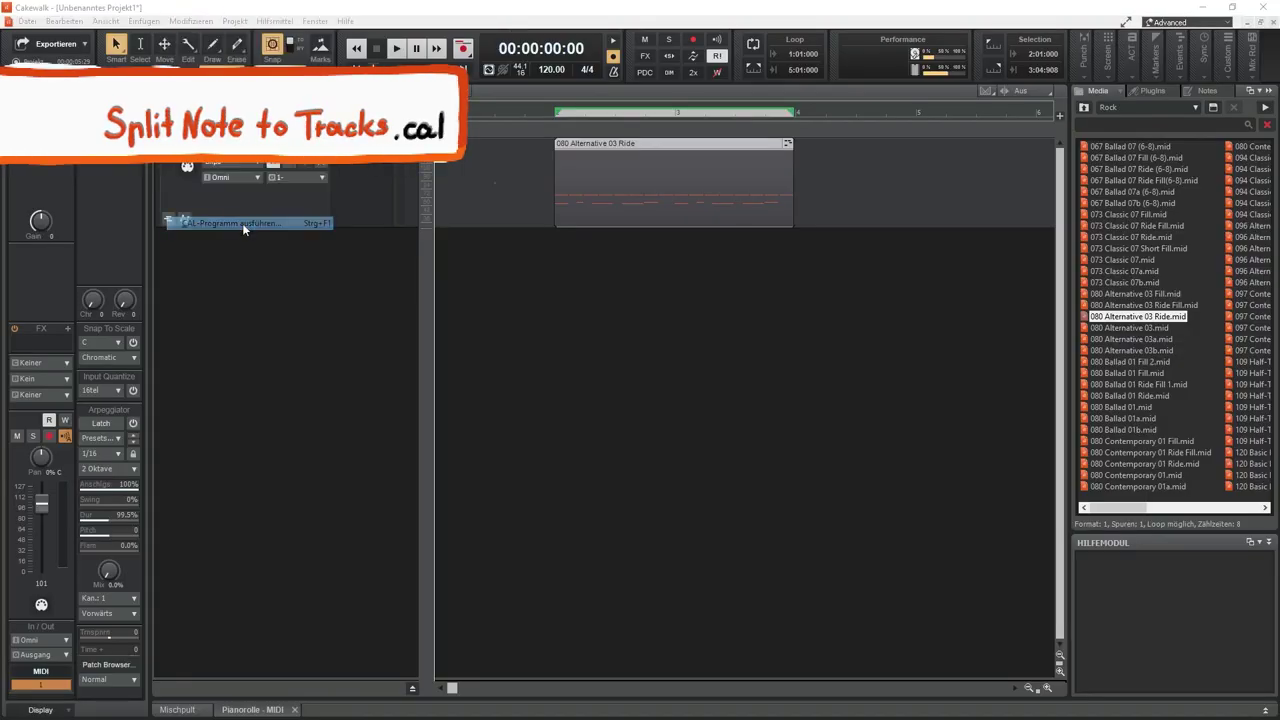
Run Split Note to Tracks.cal on the 080 Alternative 03 Ride drum clip with source track 1 and destination port 1.
left_click(242, 223)
scroll(238, 243, "down", 5)
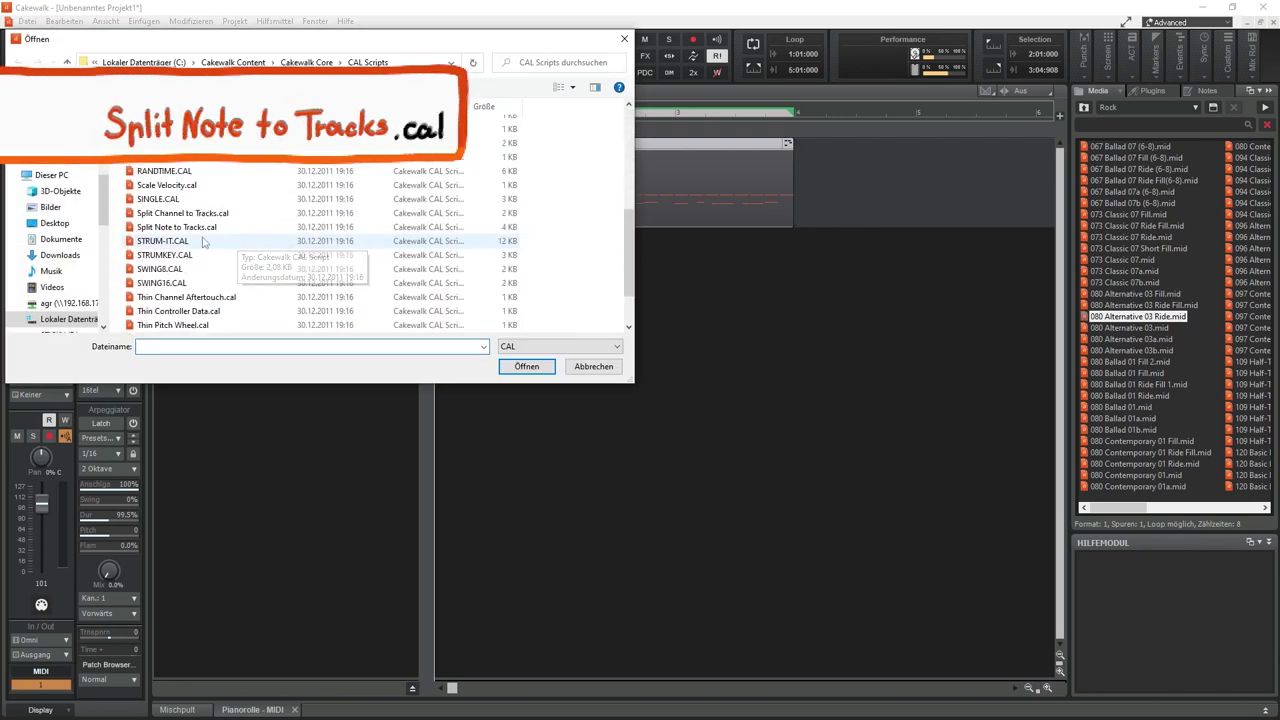
double_click(200, 228)
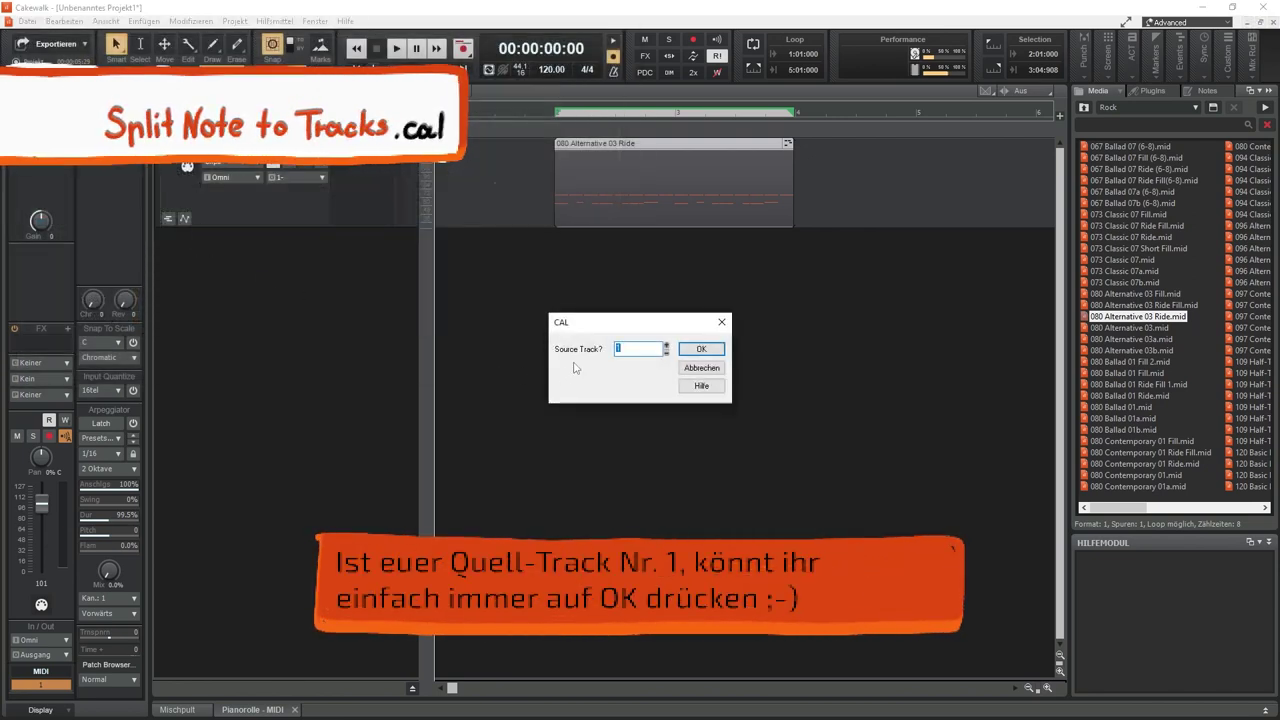
left_click(724, 352)
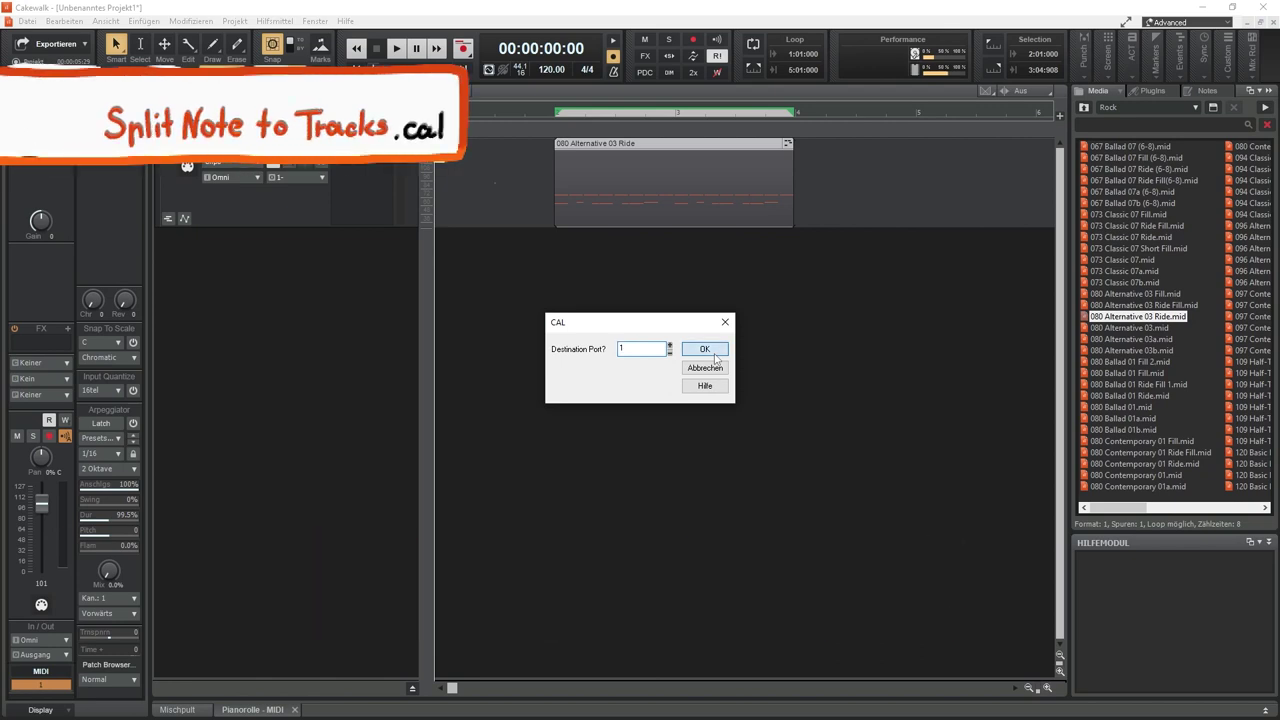
left_click(714, 353)
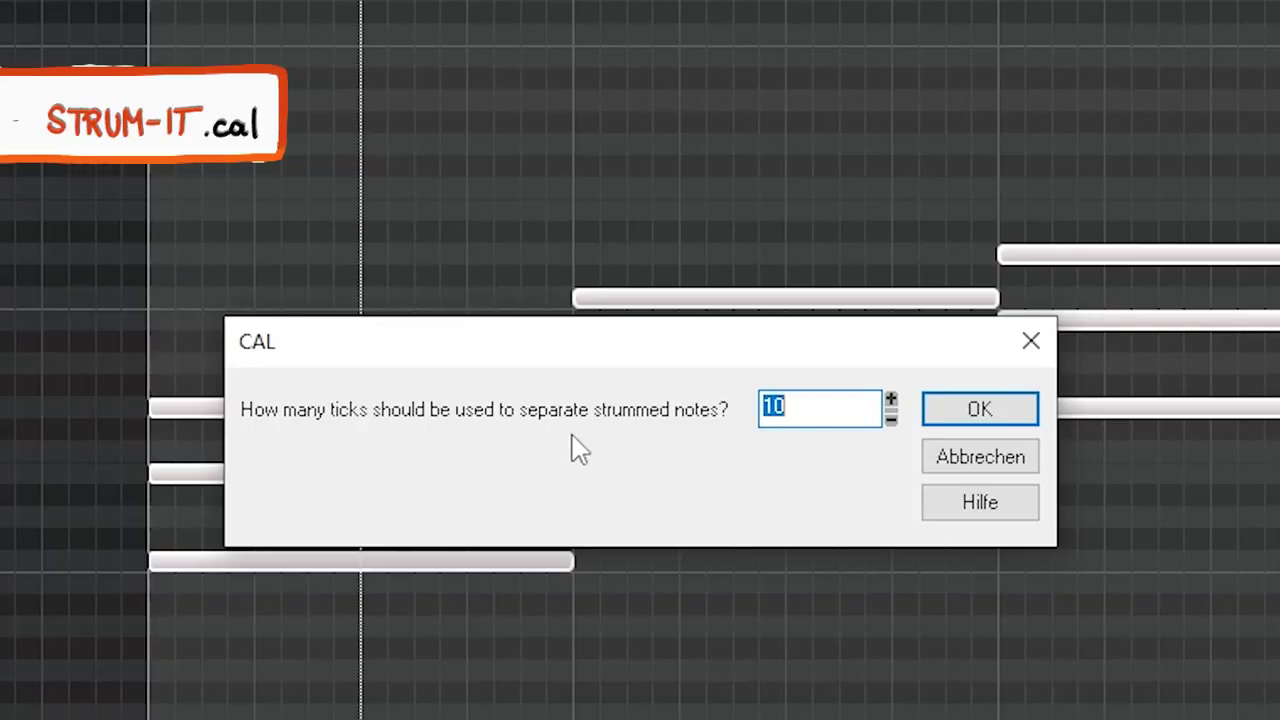
Apply STRUM-IT.CAL to the selected chords with 10 ticks between notes and direction 0, low to high, and inspect the offset notes.
left_click(980, 410)
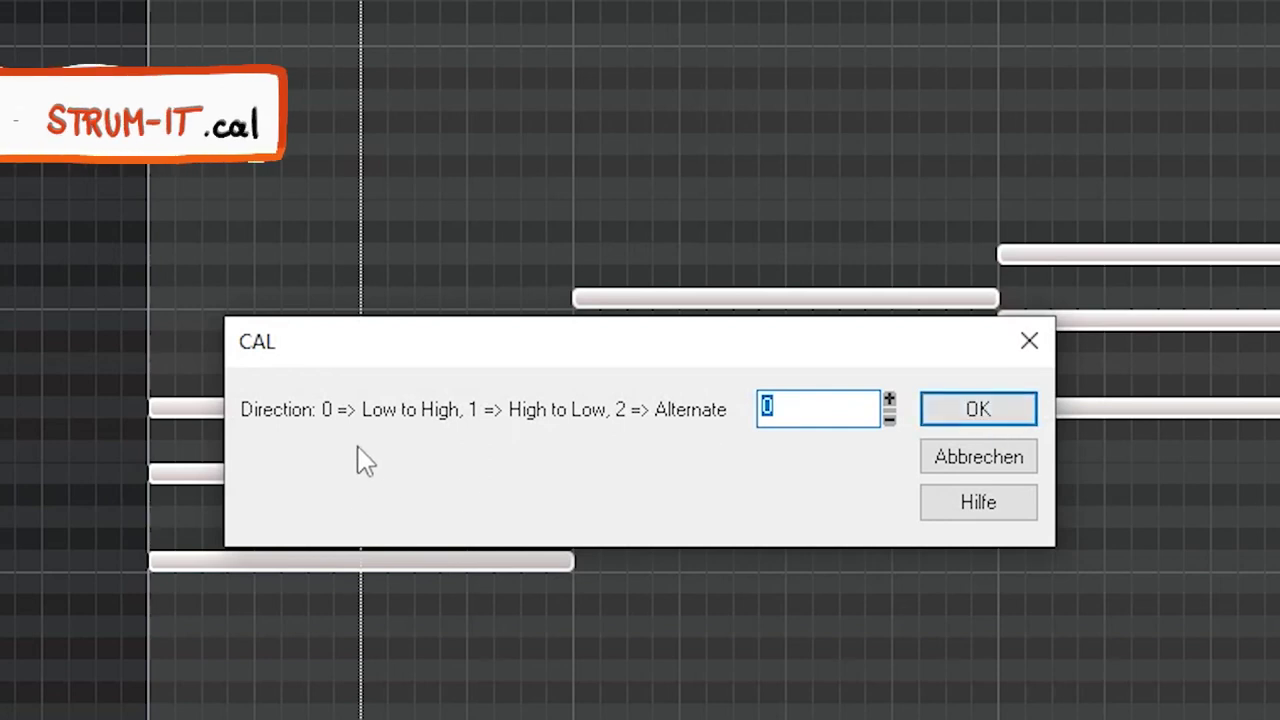
left_click(975, 410)
scroll(557, 437, "down", 2)
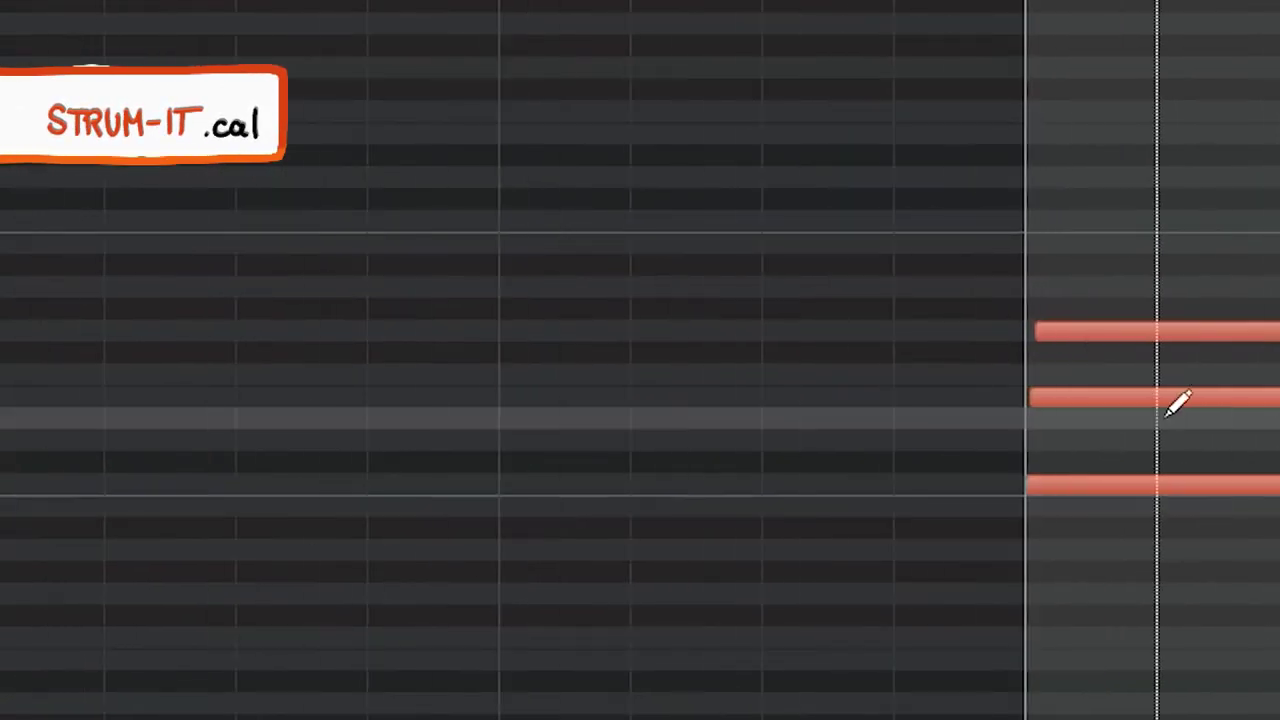
scroll(1175, 405, "down", 2)
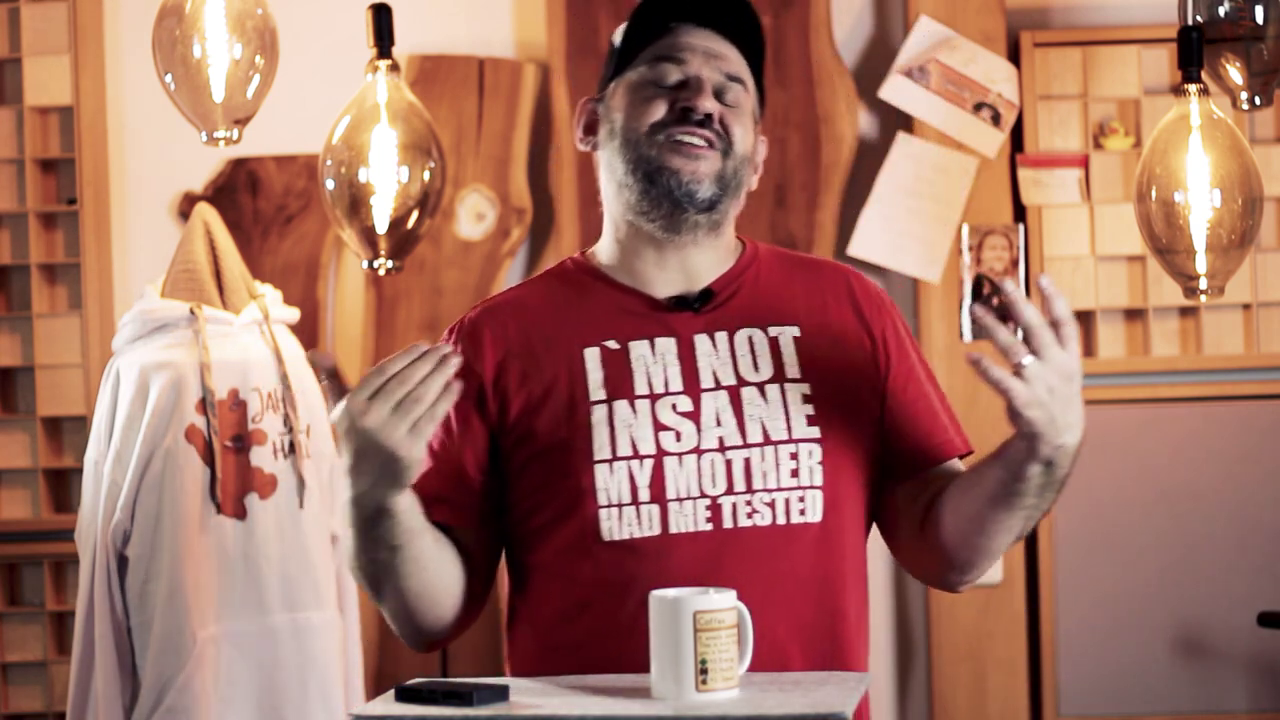
Run VARYVEL.CAL on the strummed chord notes in the piano roll with the preset low velocity limit.
left_click(190, 21)
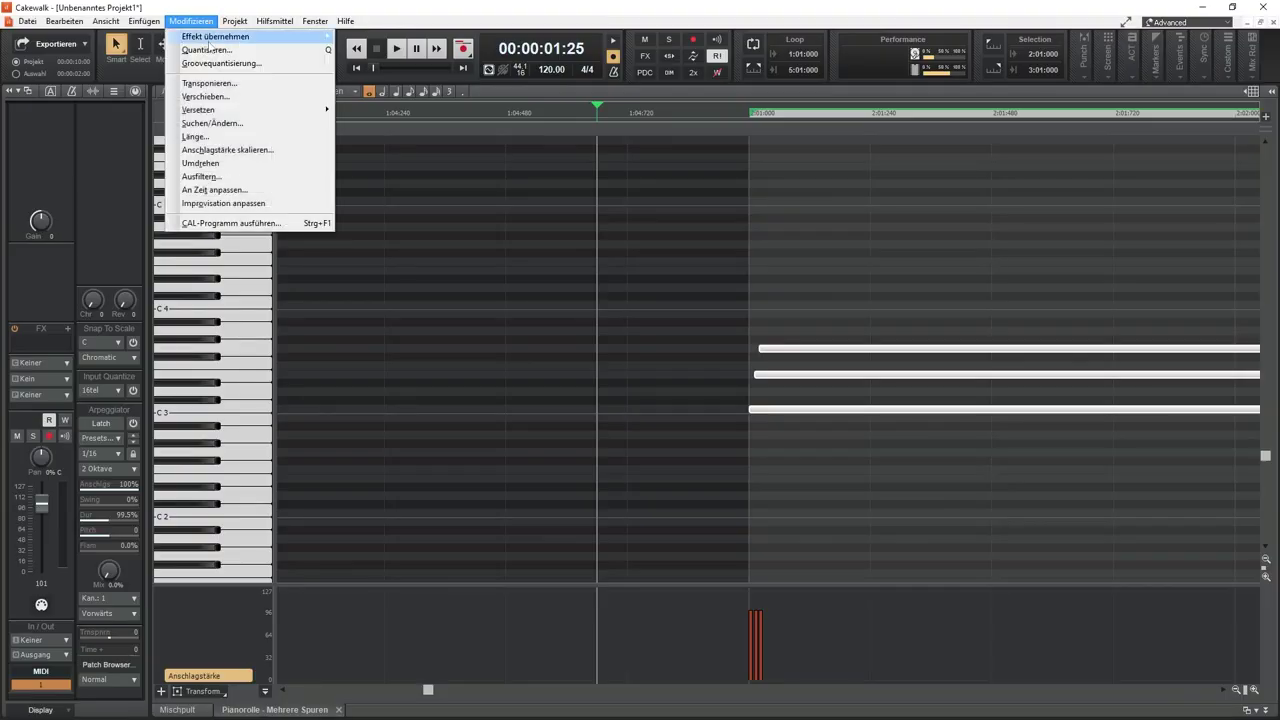
left_click(232, 223)
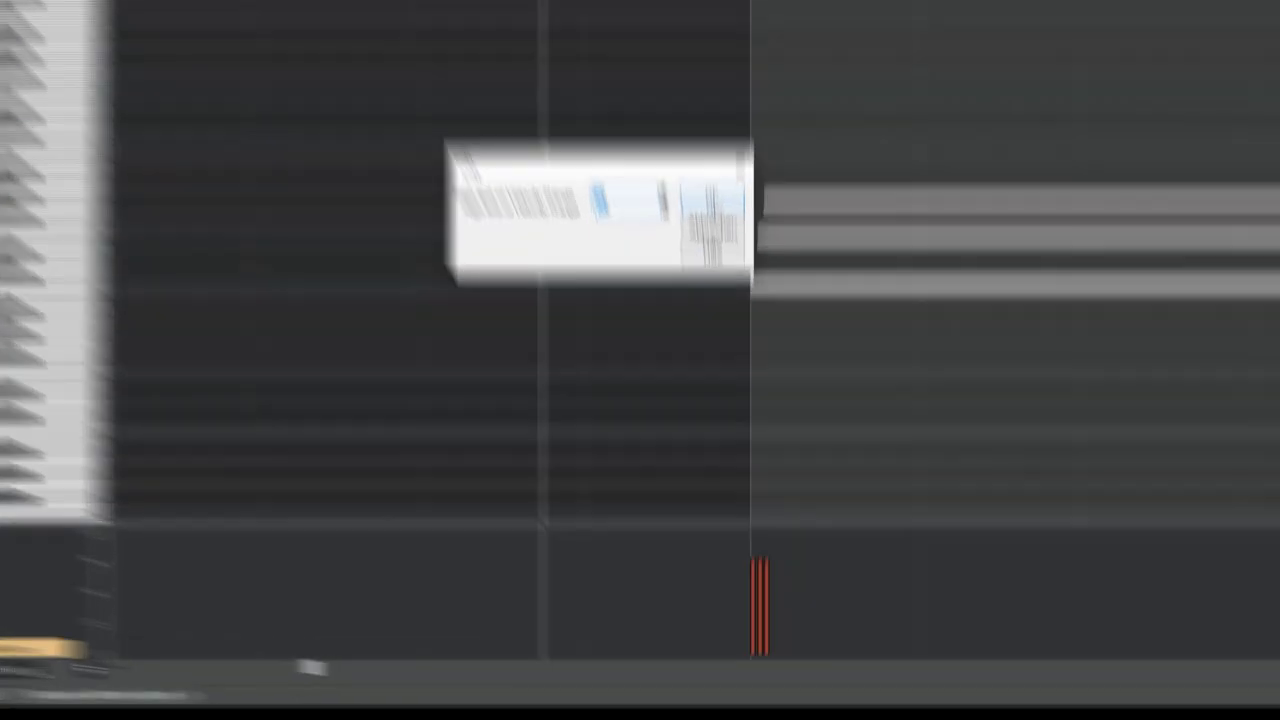
left_click(720, 349)
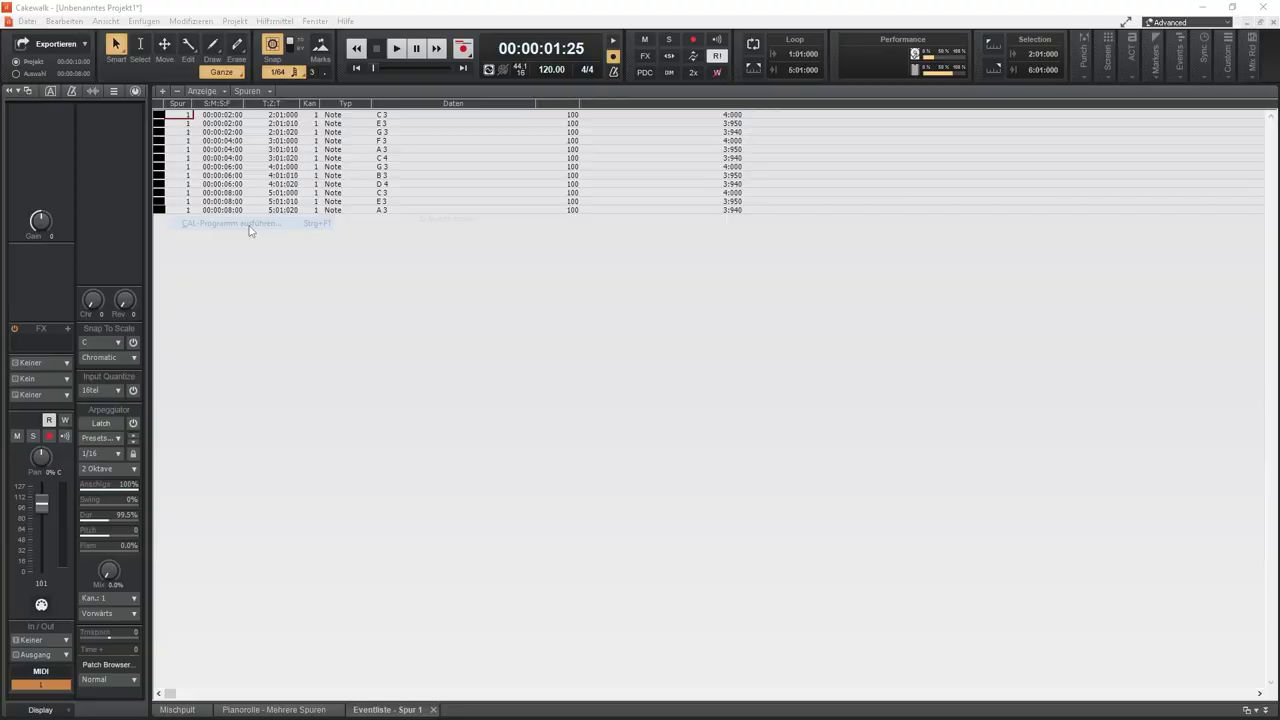
Run VARYVEL.CAL on the chord notes in the event list with a low velocity limit of 40, and undo the velocity change.
scroll(247, 515, "down", 5)
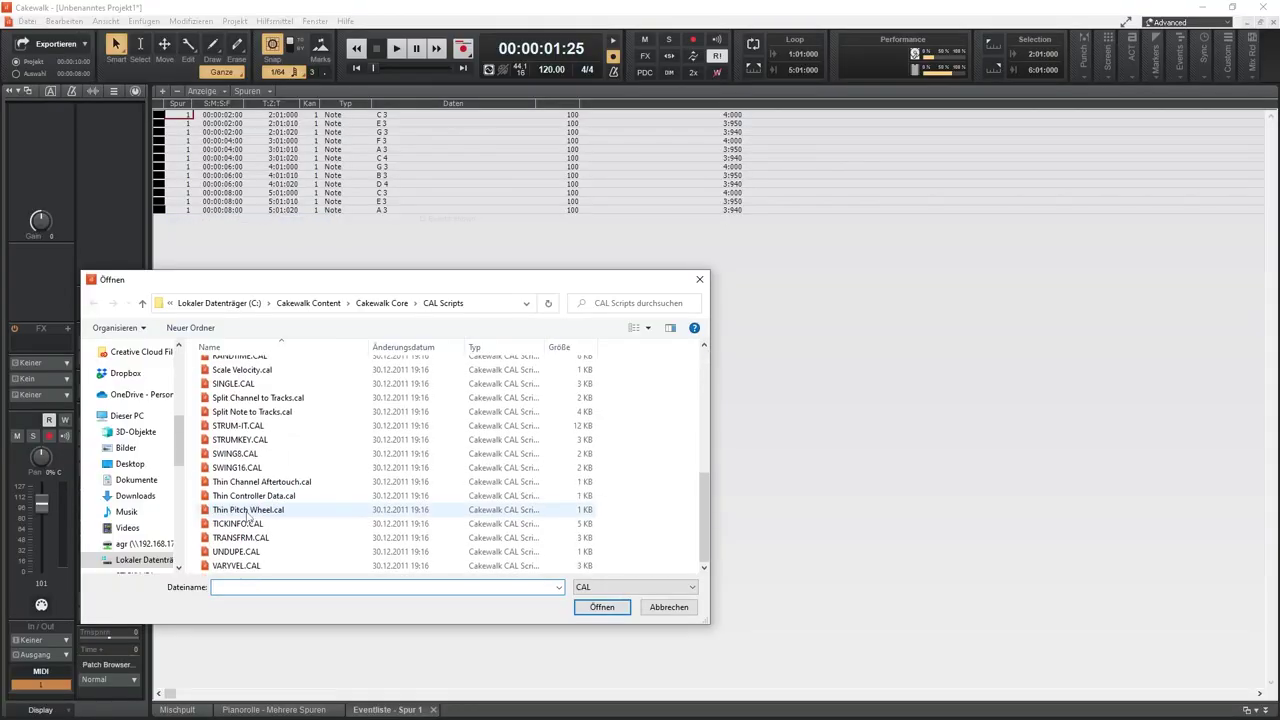
double_click(238, 566)
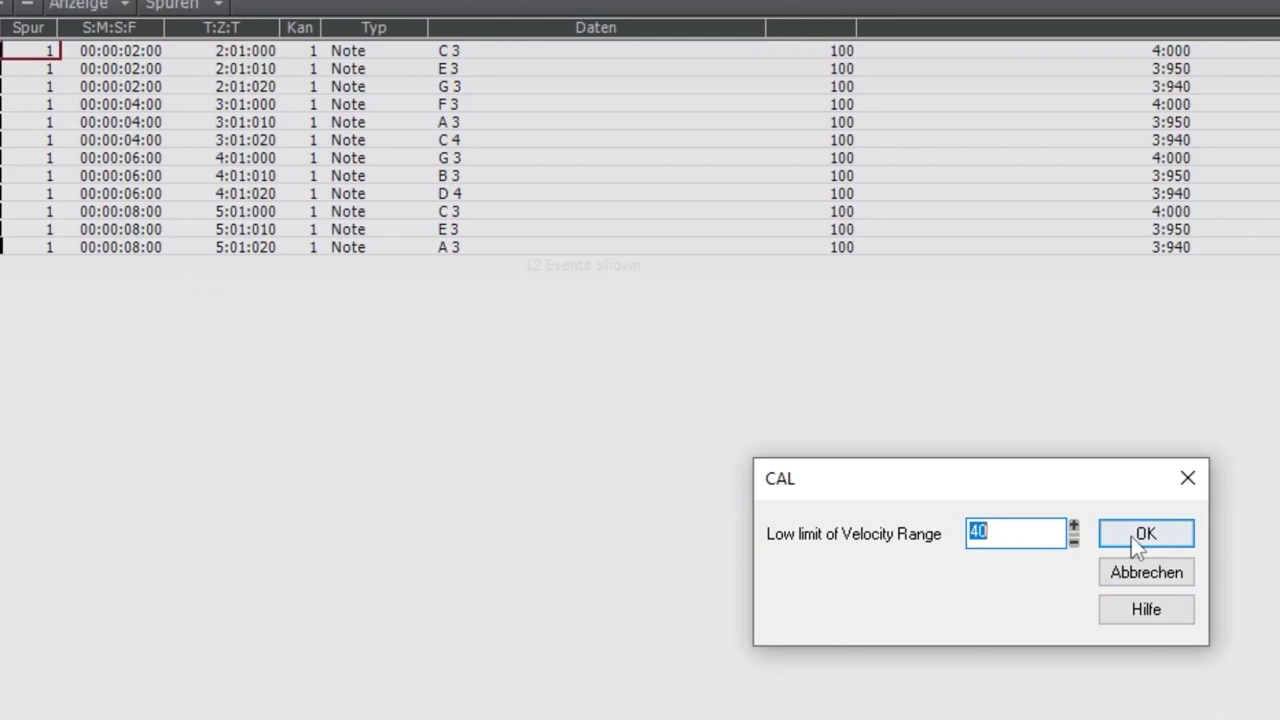
left_click(717, 349)
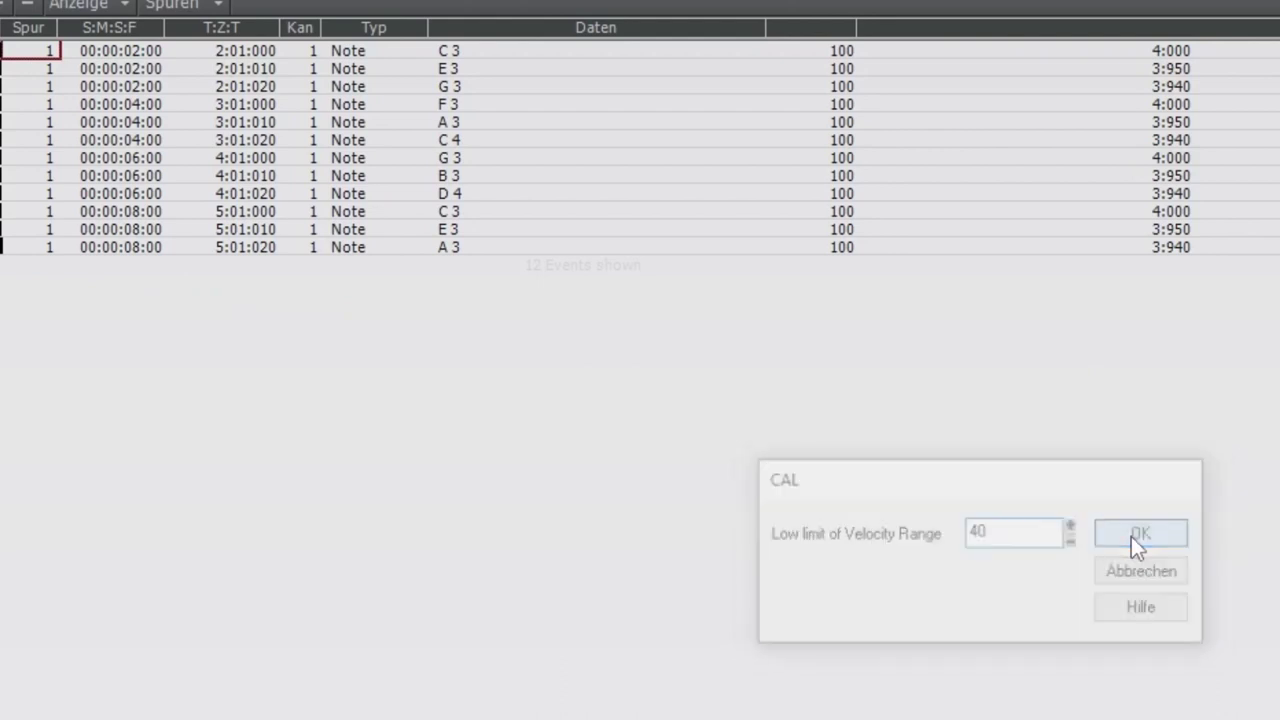
left_click(1131, 536)
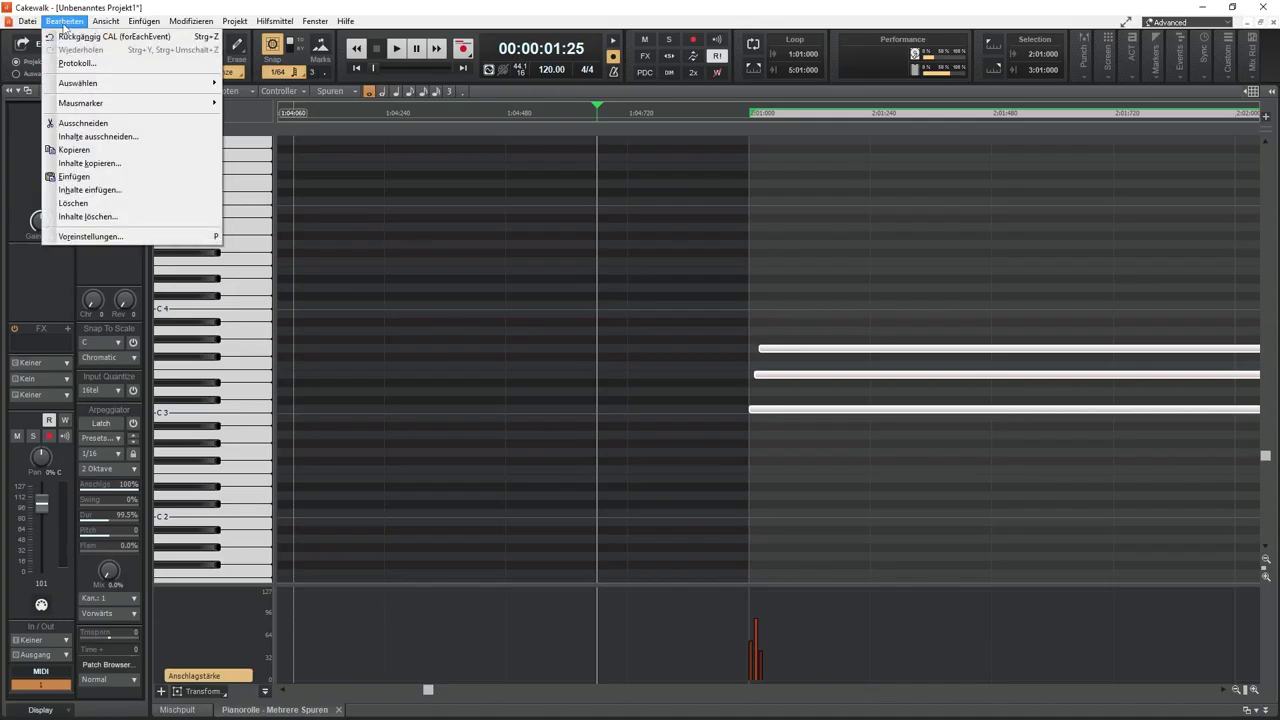
left_click(70, 42)
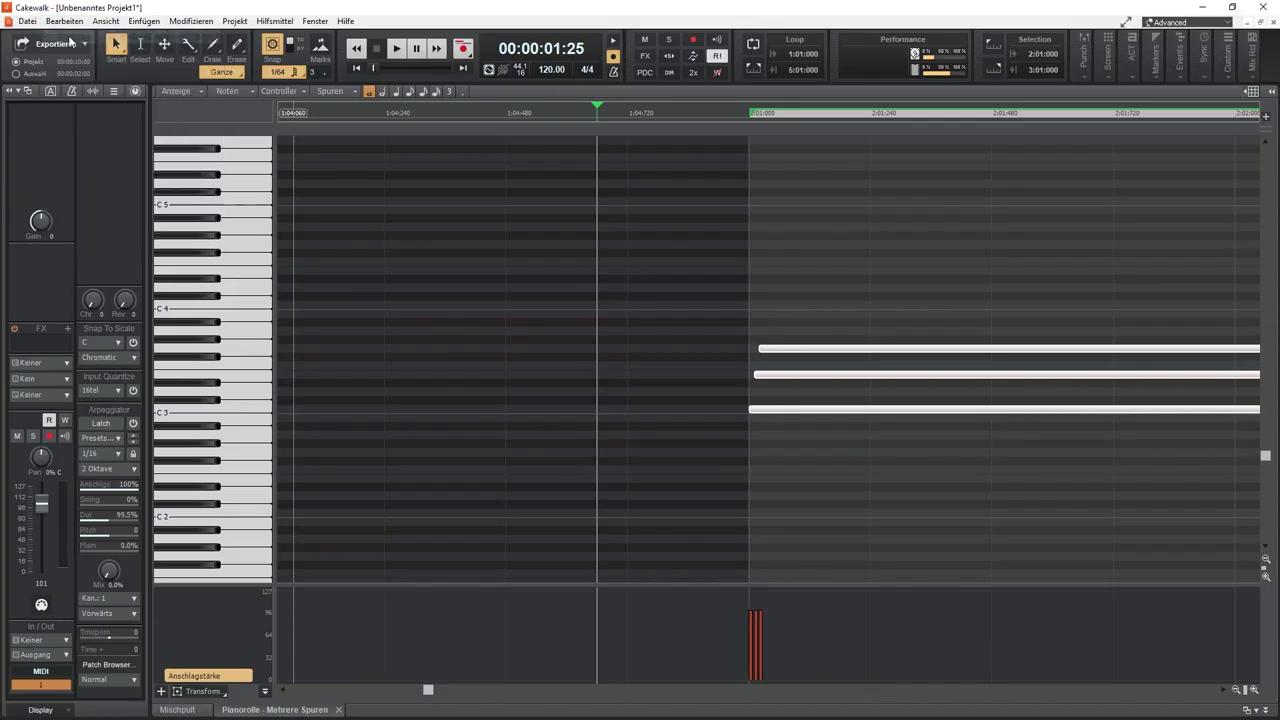
Start VARYVEL.CAL again on the selected chord notes in the piano roll.
left_click(185, 22)
left_click(200, 221)
double_click(167, 327)
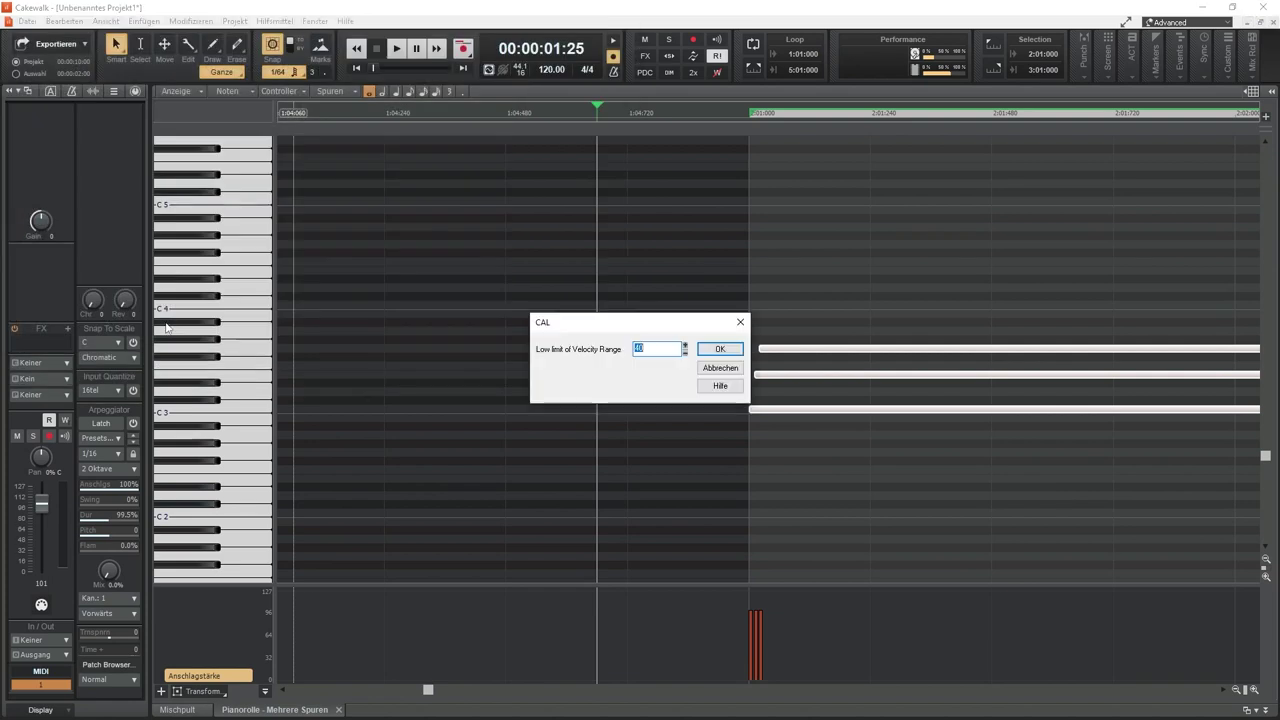